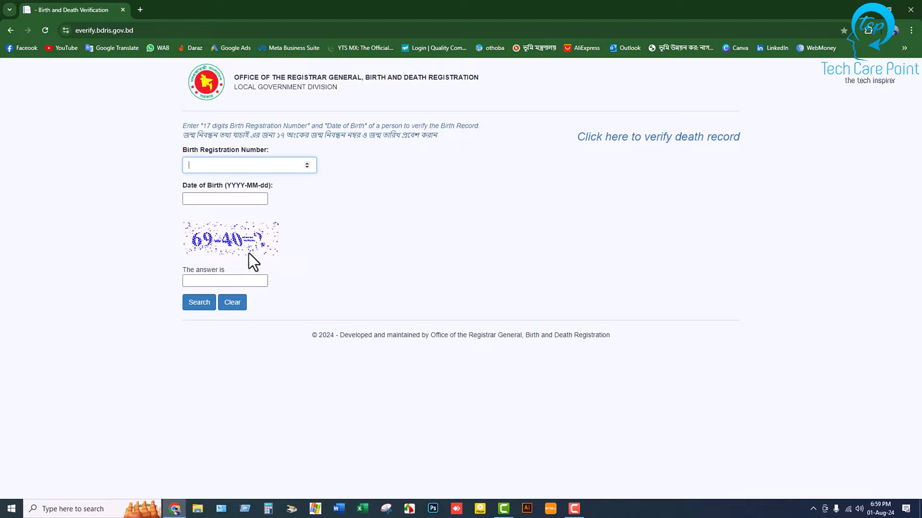
# - Search for the birth record using the registration number, date of birth and captcha answer 29
pyautogui.write('[unreadable]')
pyautogui.click(214, 198)
pyautogui.click(220, 281)
pyautogui.write('29')
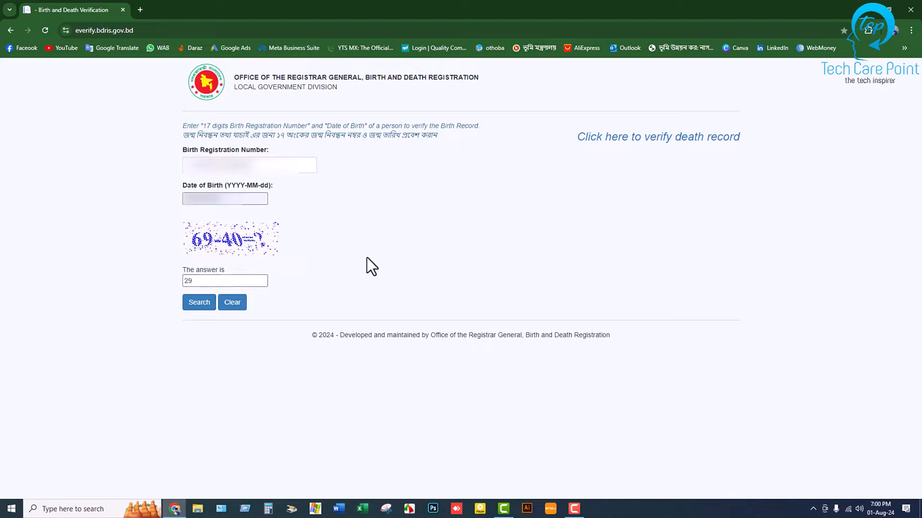
pyautogui.click(194, 307)
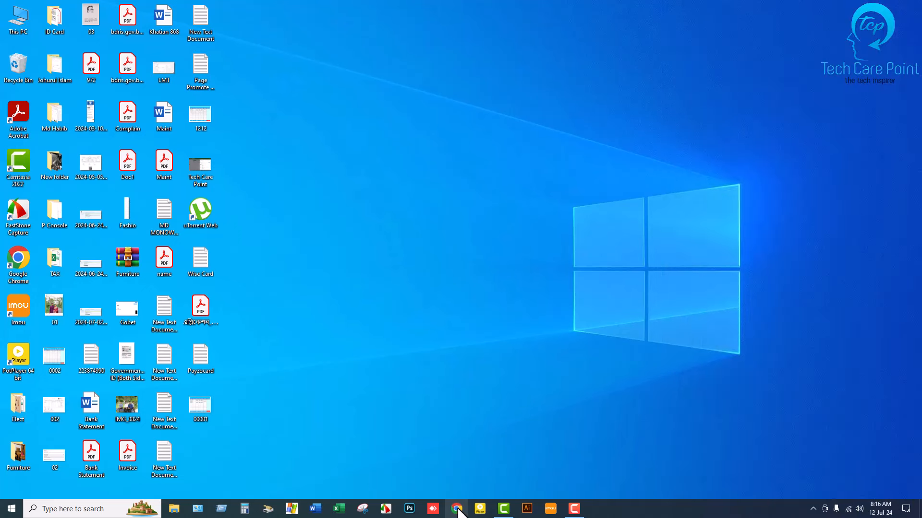
# - Launch Chrome from the taskbar to reach bdris.gov.bd
pyautogui.click(457, 510)
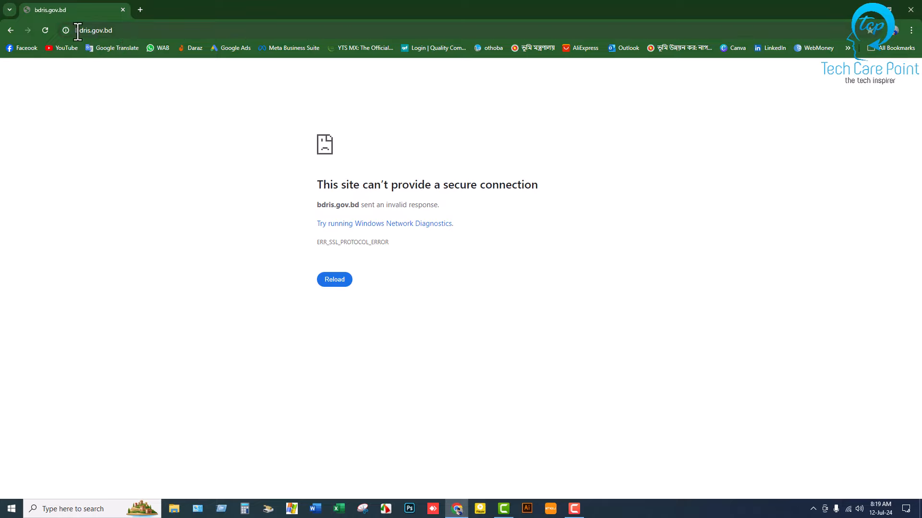
# - Reload bdris.gov.bd until it loads past the secure-connection error
pyautogui.click(122, 30)
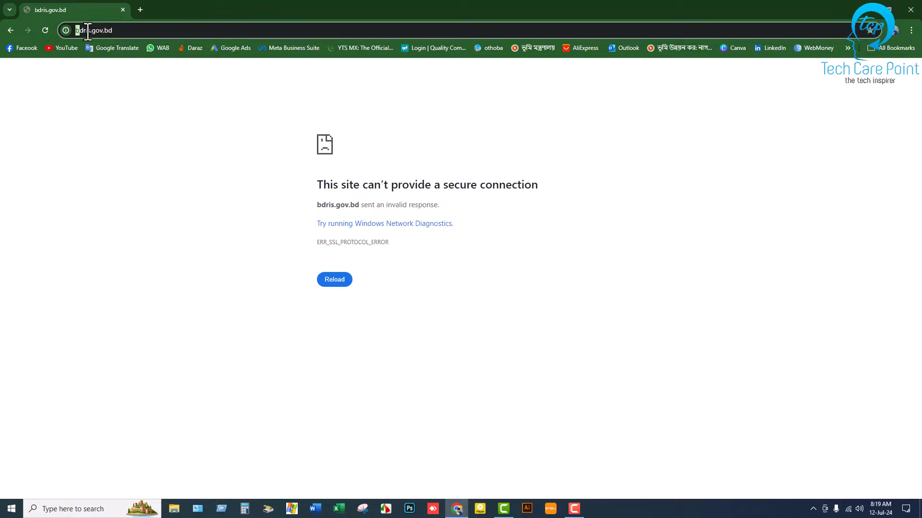
pyautogui.click(125, 31)
pyautogui.press('Return')
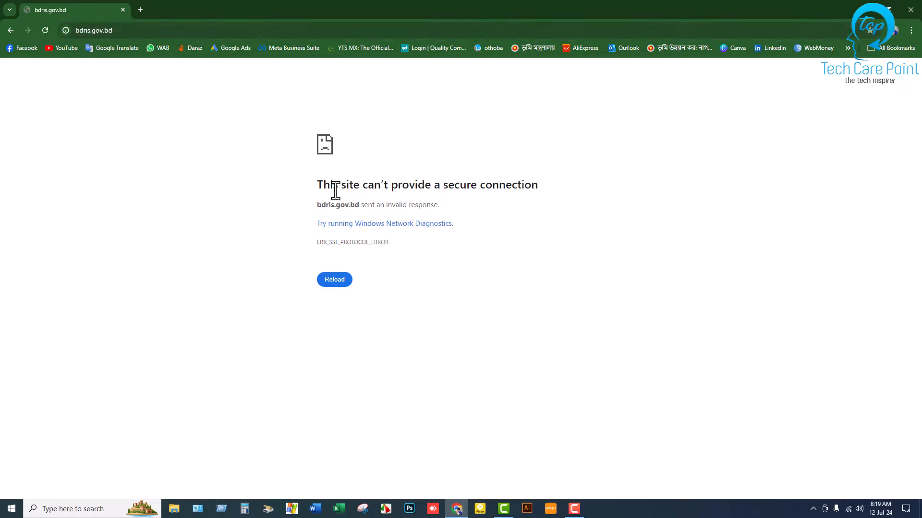
pyautogui.moveTo(318, 186); pyautogui.dragTo(539, 187)
pyautogui.click(204, 132)
pyautogui.click(126, 31)
pyautogui.press('Return')
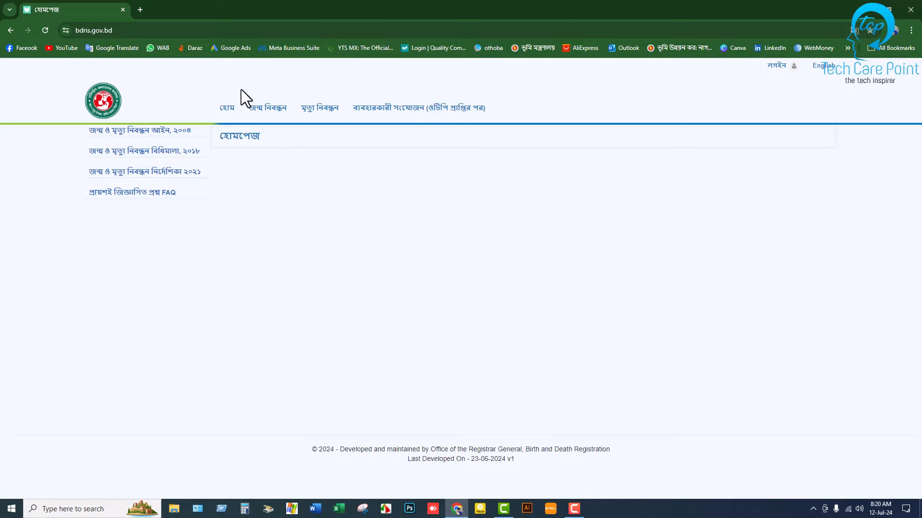
# - Start a birth registration application for the permanent address (স্থায়ী ঠিকানা) and continue
pyautogui.moveTo(256, 115)
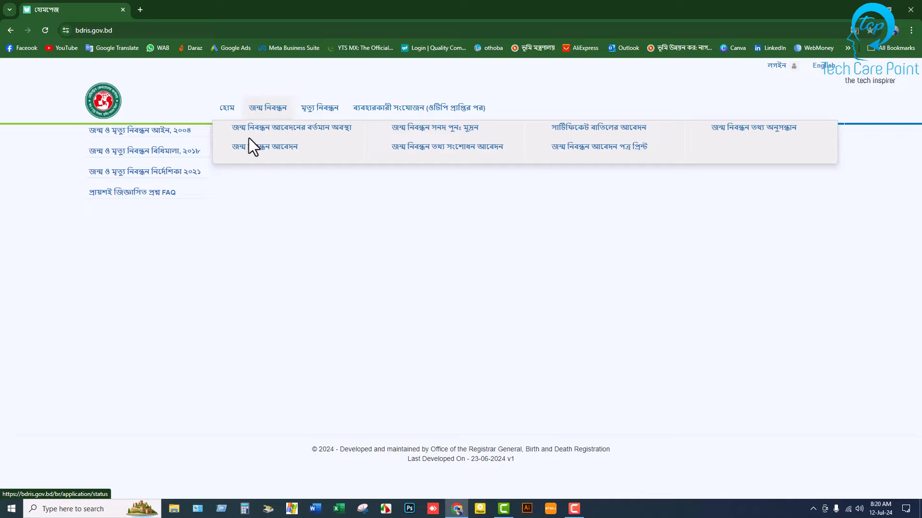
pyautogui.click(249, 154)
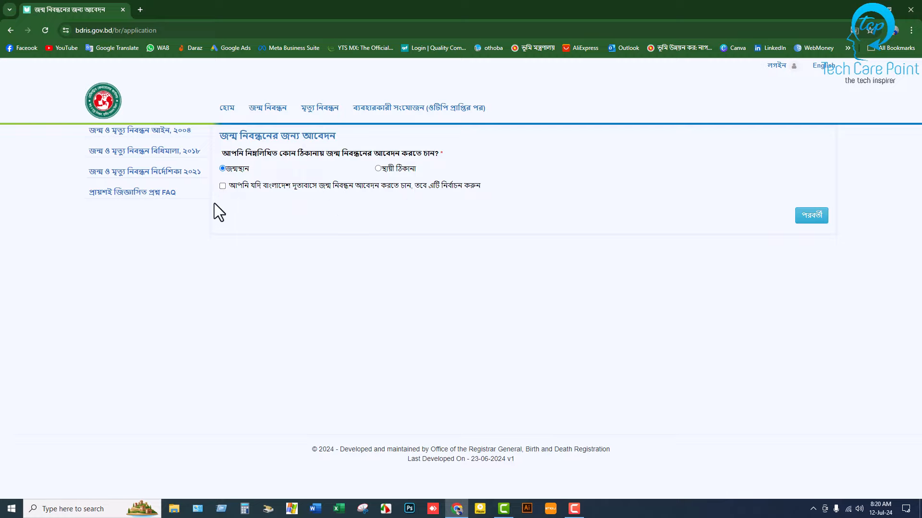
pyautogui.click(223, 186)
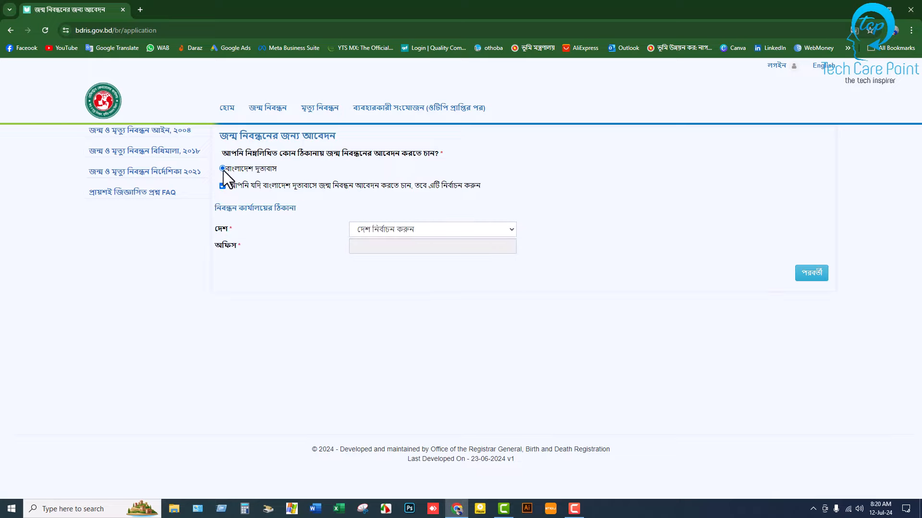
pyautogui.click(222, 186)
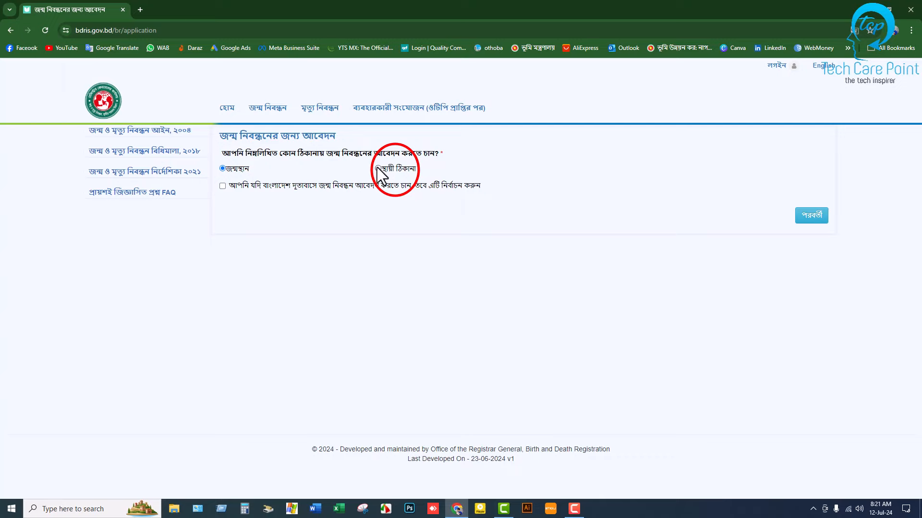
pyautogui.click(813, 215)
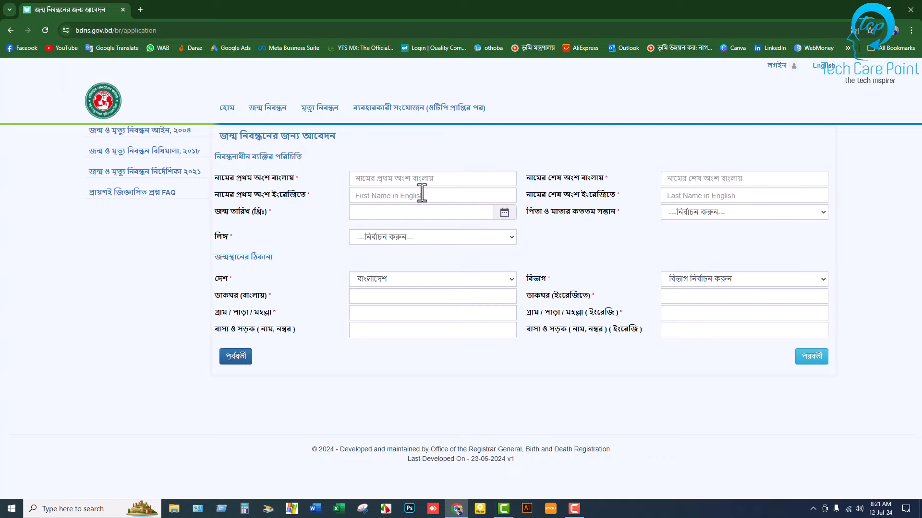
pyautogui.click(392, 180)
pyautogui.press('Tab')
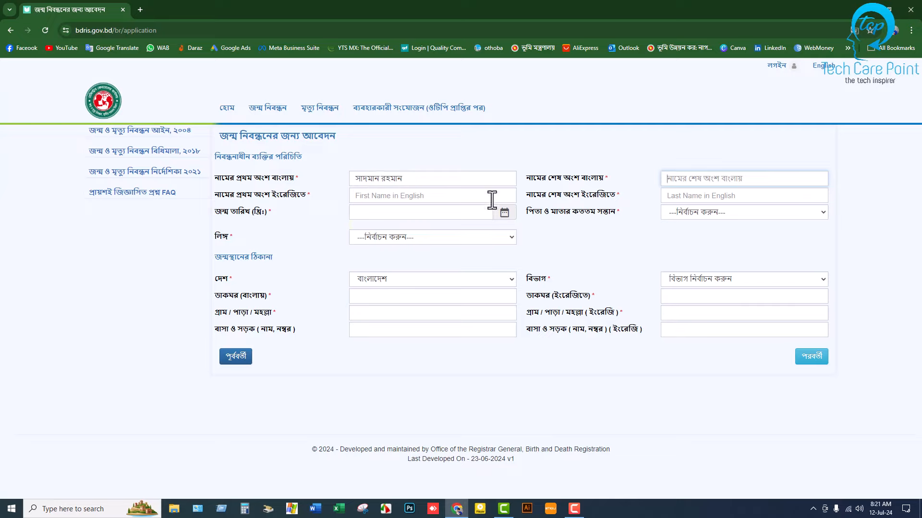
pyautogui.write('জাইন')
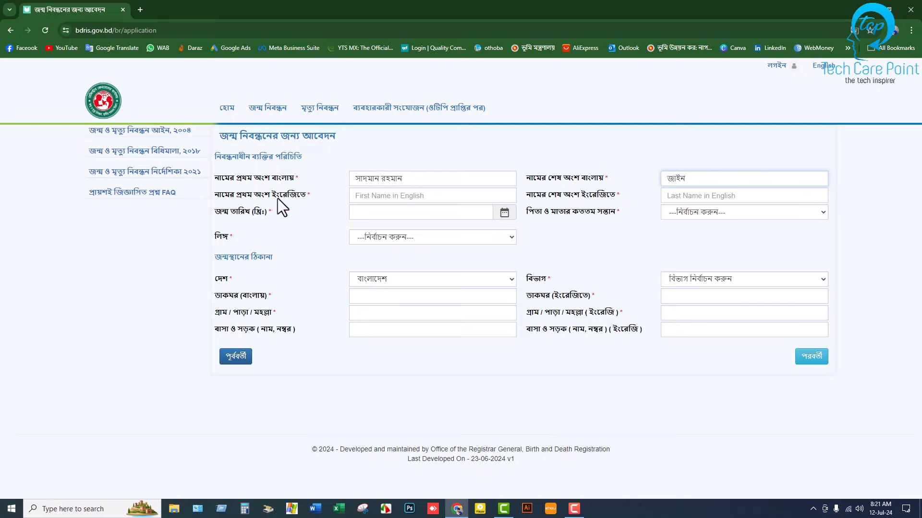
pyautogui.click(389, 195)
pyautogui.write('SA')
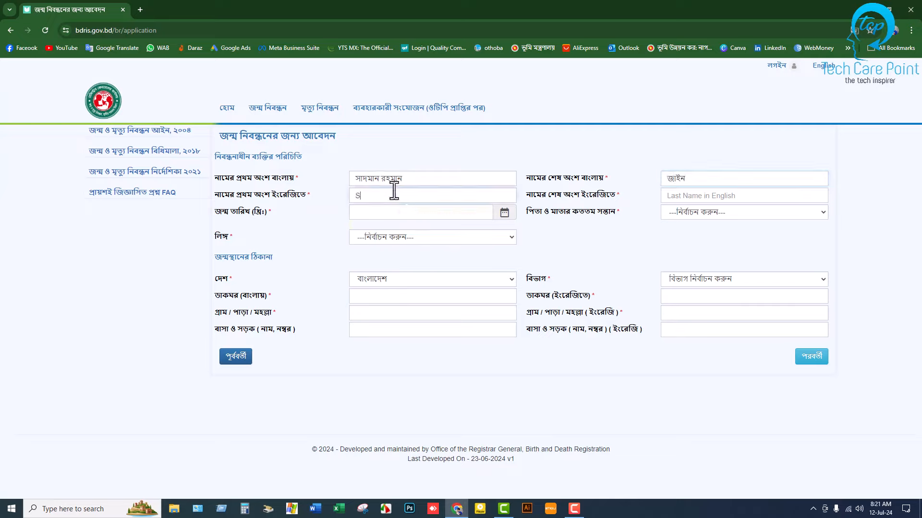
pyautogui.write('D')
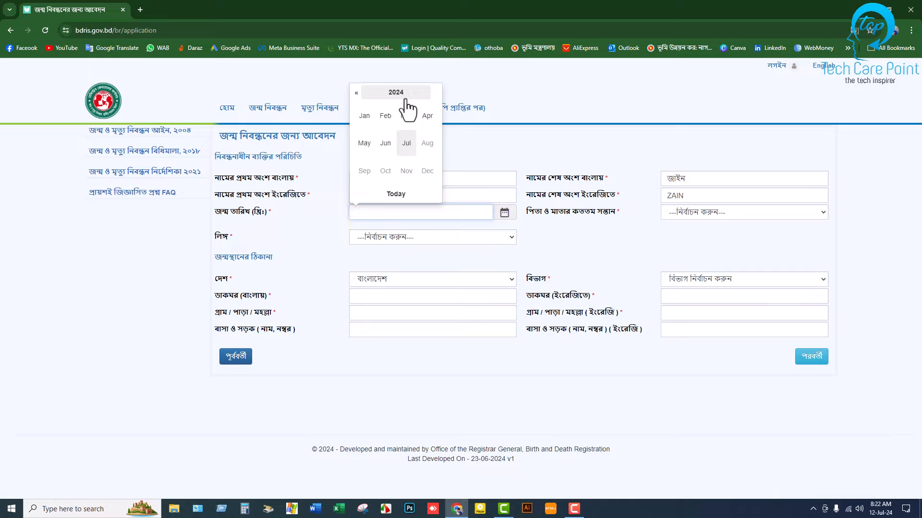
pyautogui.click(405, 98)
pyautogui.click(399, 94)
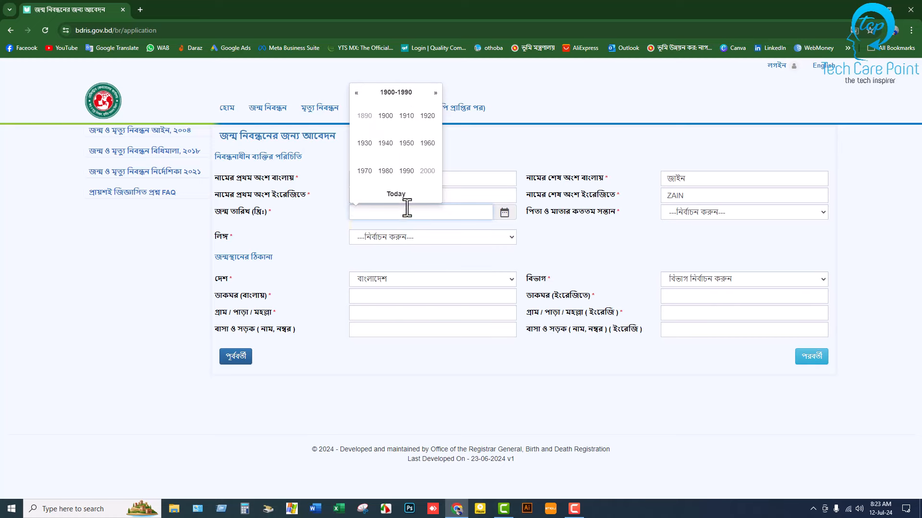
pyautogui.click(435, 93)
pyautogui.click(406, 116)
pyautogui.click(386, 171)
pyautogui.click(364, 143)
pyautogui.click(440, 107)
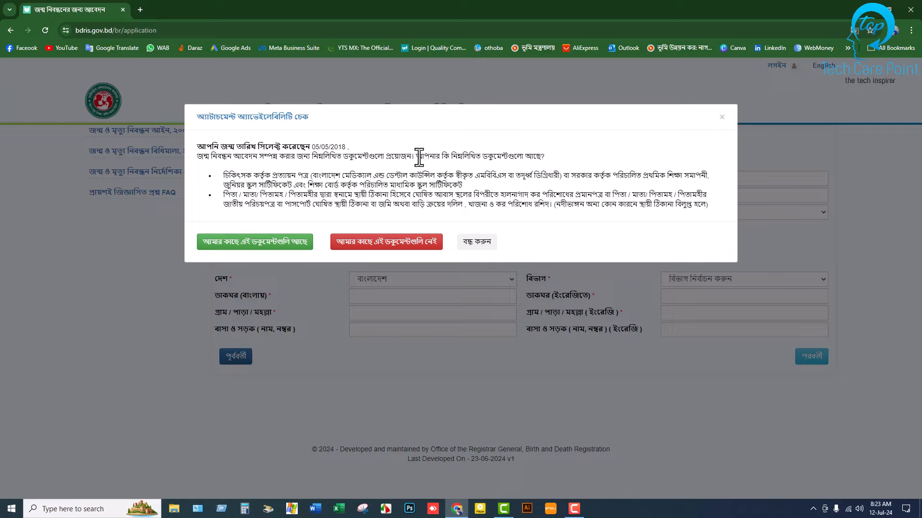
# - Review the doctor's certificate and parents' address requirements, then confirm the documents are available
pyautogui.moveTo(416, 157); pyautogui.dragTo(578, 165)
pyautogui.click(578, 165)
pyautogui.moveTo(309, 176); pyautogui.dragTo(223, 176)
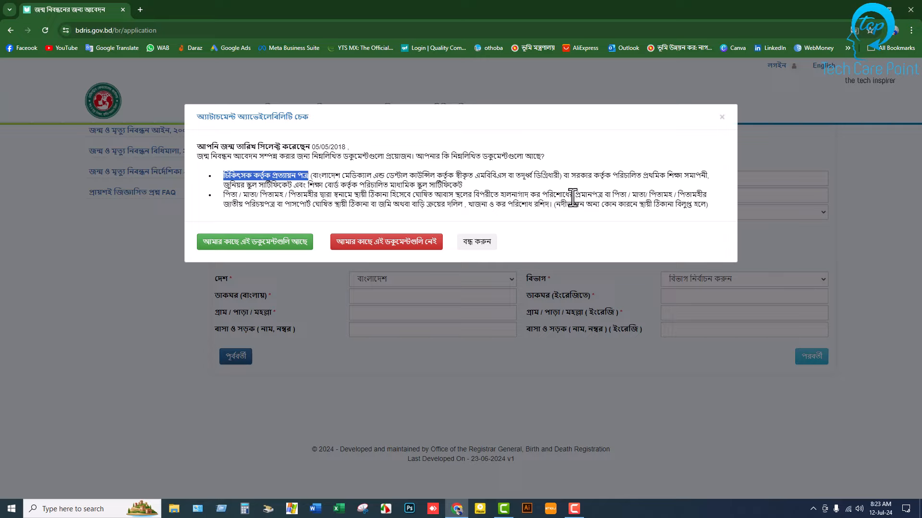
pyautogui.click(238, 200)
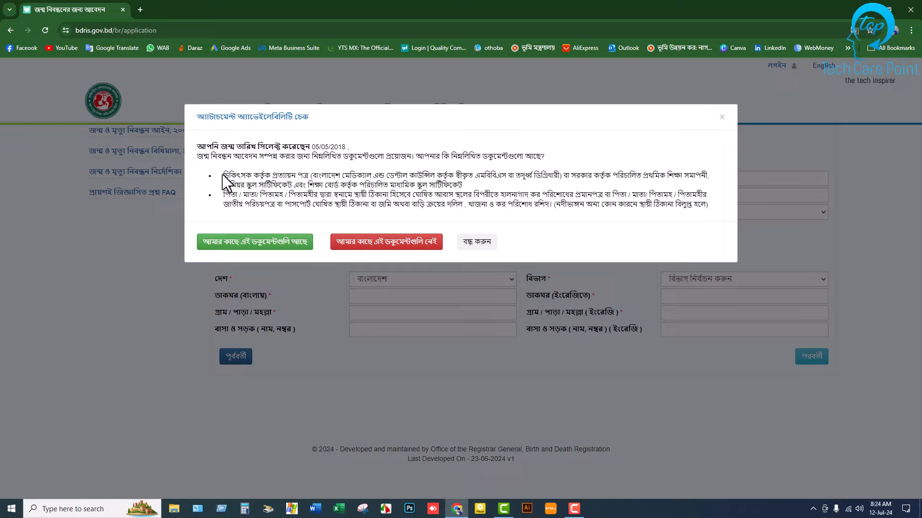
pyautogui.moveTo(224, 175); pyautogui.dragTo(290, 184)
pyautogui.moveTo(224, 195); pyautogui.dragTo(507, 214)
pyautogui.click(507, 214)
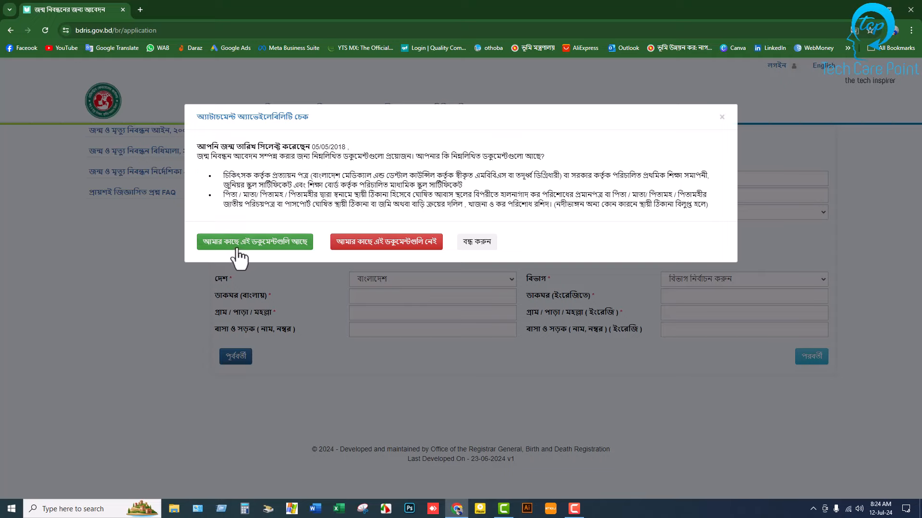
pyautogui.click(237, 247)
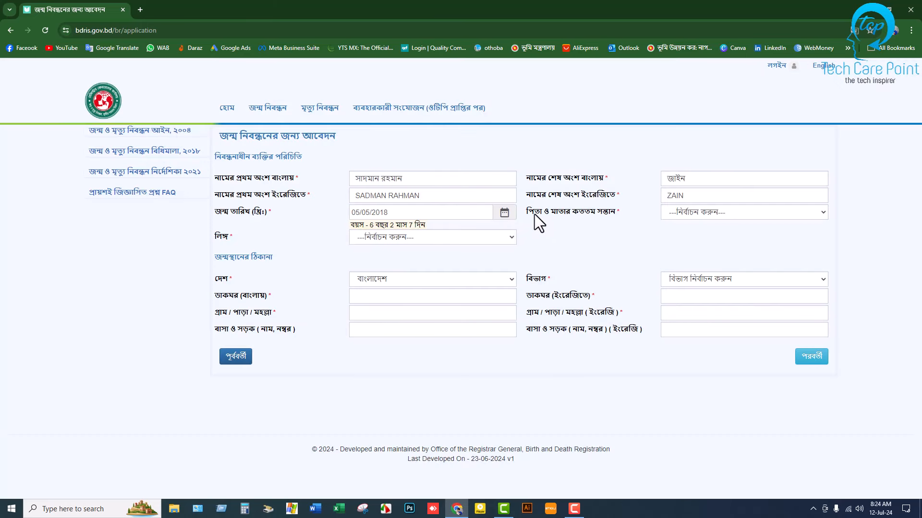
# - Set birth order ১, gender পুরুষ, country বাংলাদেশ and division রাজশাহী বিভাগ
pyautogui.click(703, 213)
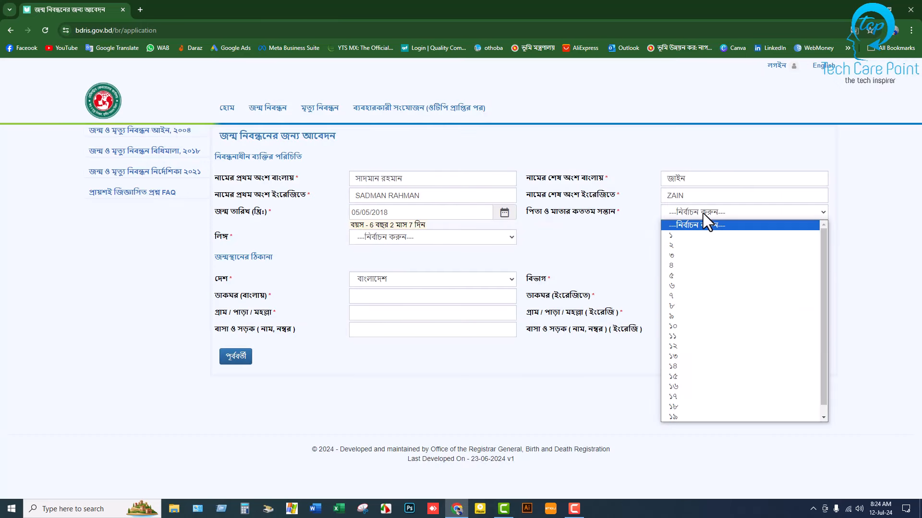
pyautogui.click(670, 235)
pyautogui.click(452, 238)
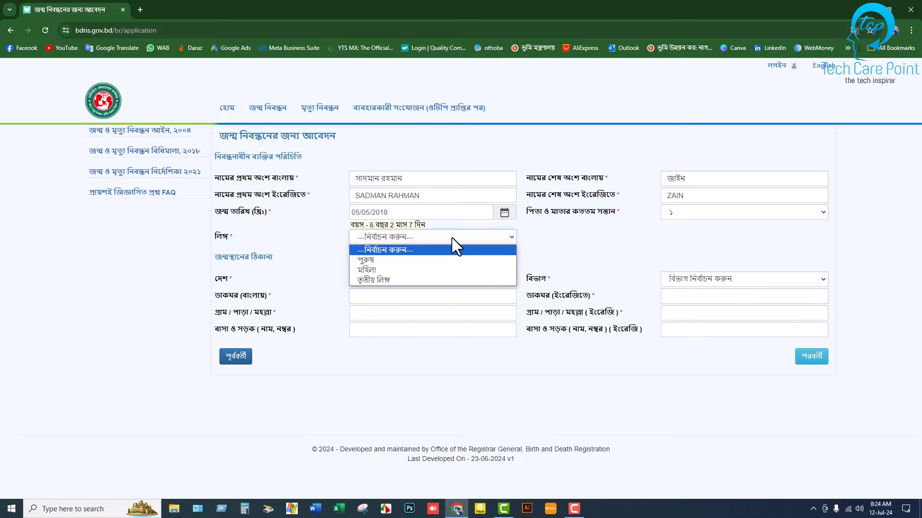
pyautogui.click(378, 260)
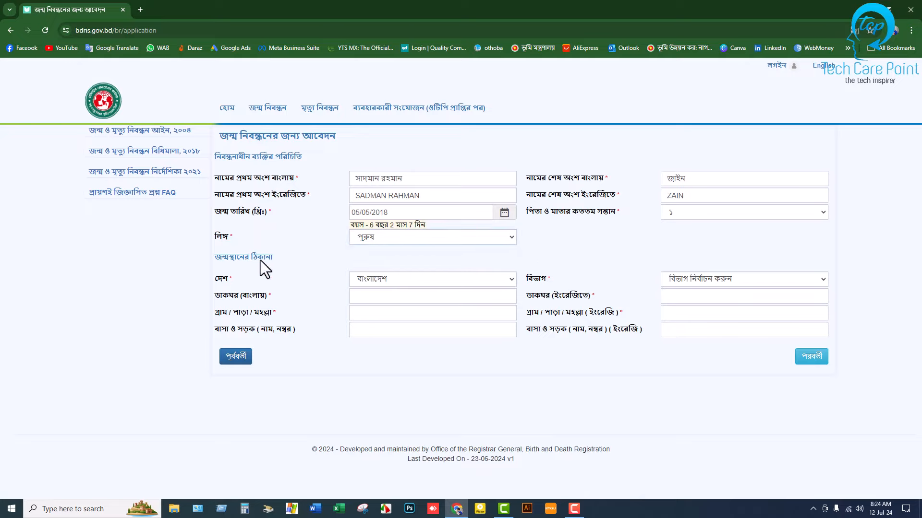
pyautogui.click(390, 278)
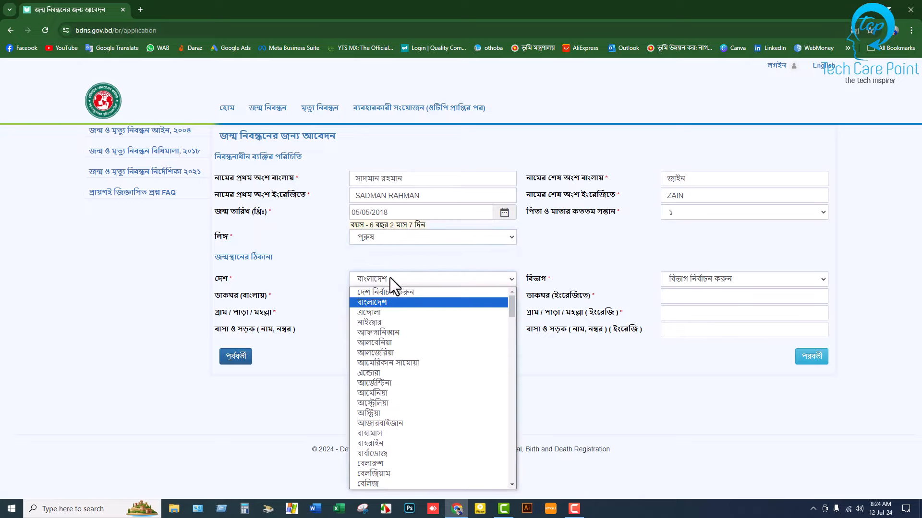
pyautogui.click(375, 302)
pyautogui.click(696, 280)
pyautogui.click(676, 353)
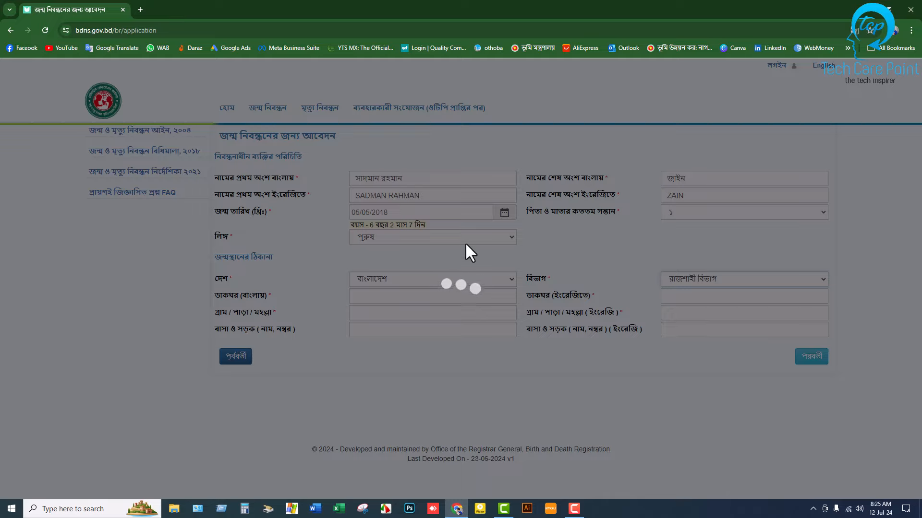
# - Load bdris.gov.bd in a new tab, then close it to return to the form
pyautogui.click(140, 9)
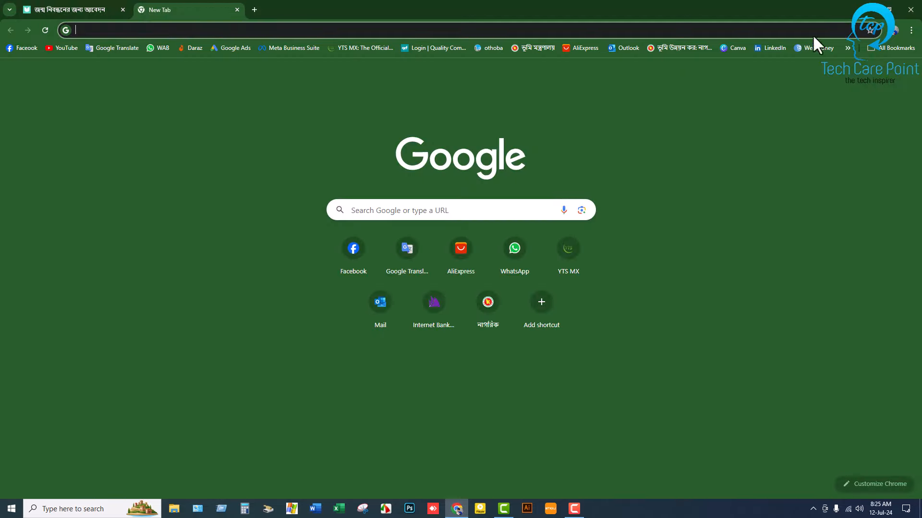
pyautogui.click(847, 48)
pyautogui.click(805, 71)
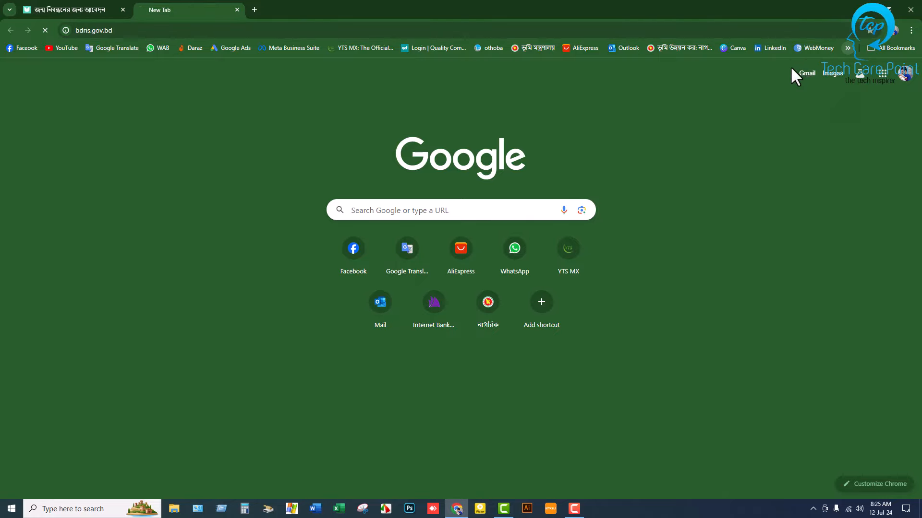
pyautogui.hotkey('ctrl', 'w')
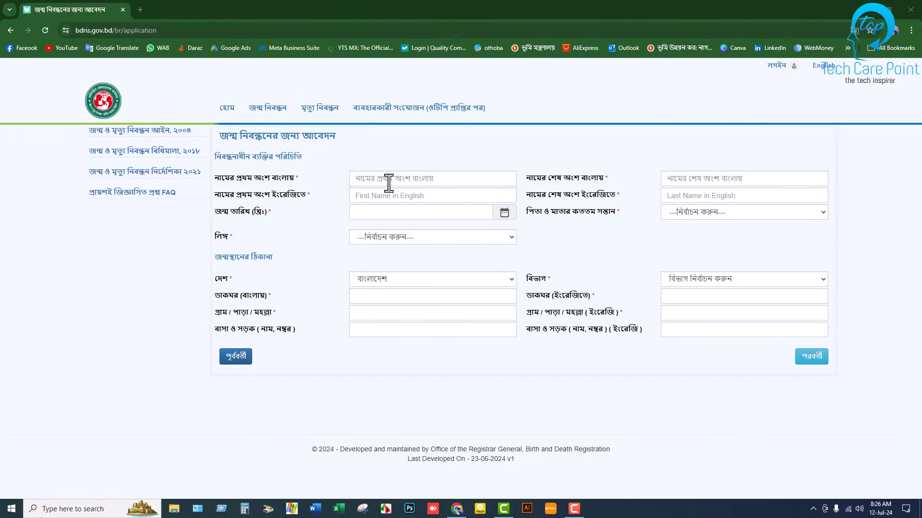
pyautogui.write('ইন')
pyautogui.click(390, 197)
pyautogui.press('Tab')
pyautogui.write('ZAIN')
pyautogui.click(399, 213)
pyautogui.click(396, 92)
pyautogui.click(396, 92)
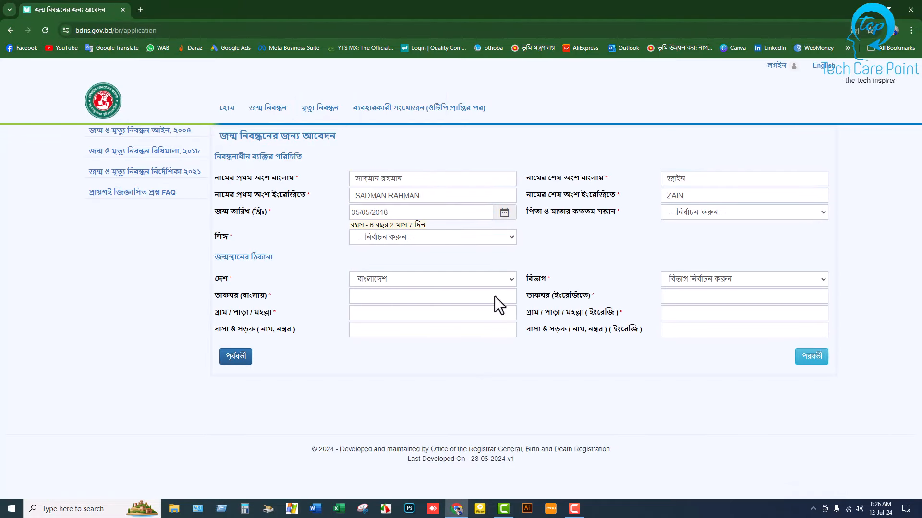
# - Choose the birthplace district, upazila, pourashava and ward 3
pyautogui.click(384, 296)
pyautogui.click(384, 369)
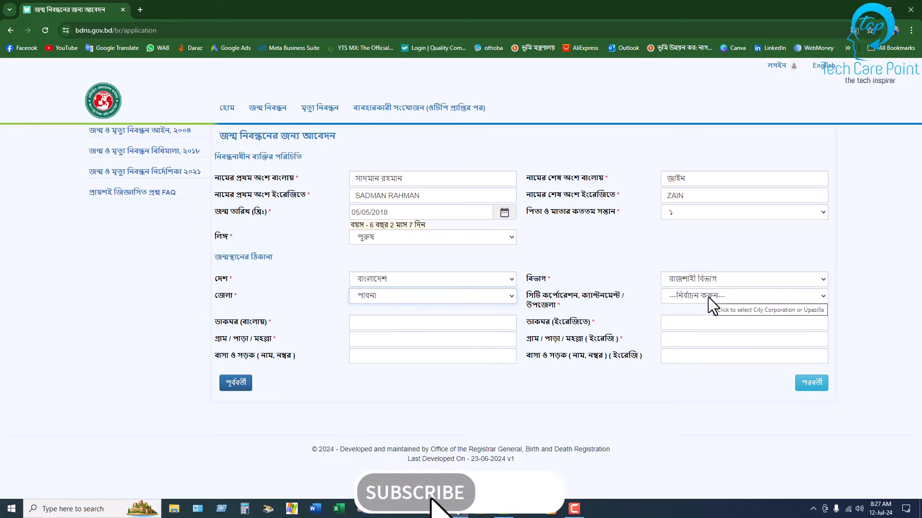
pyautogui.click(709, 296)
pyautogui.click(679, 389)
pyautogui.click(372, 323)
pyautogui.click(384, 447)
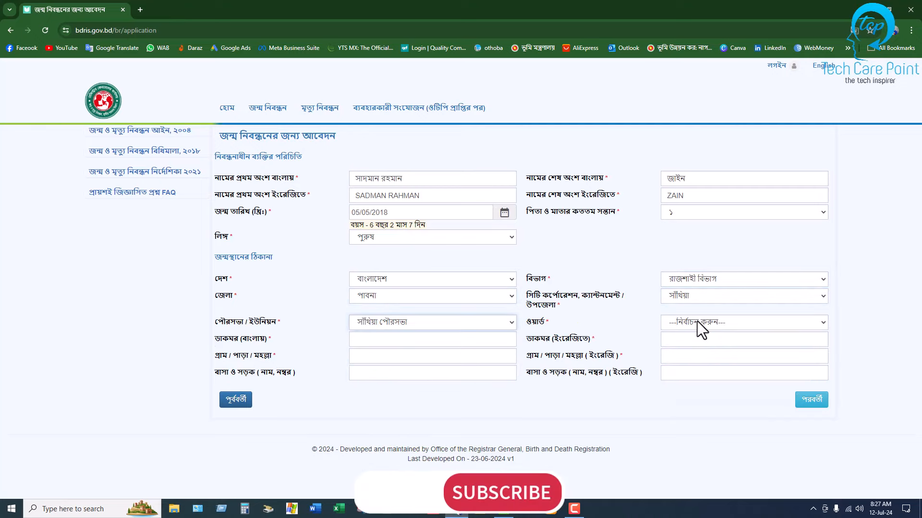
pyautogui.click(697, 322)
pyautogui.click(691, 366)
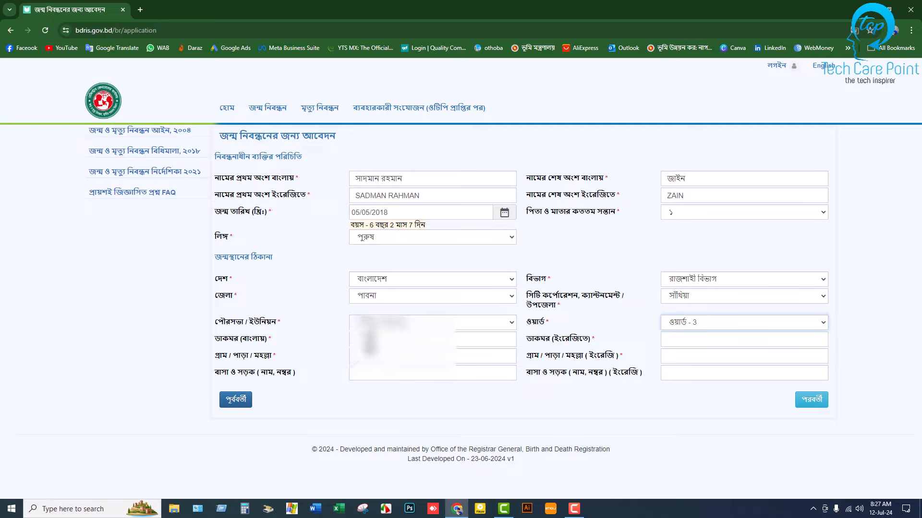
# - Autofill the Bangla and English post office fields and proceed to parents' information
pyautogui.click(370, 342)
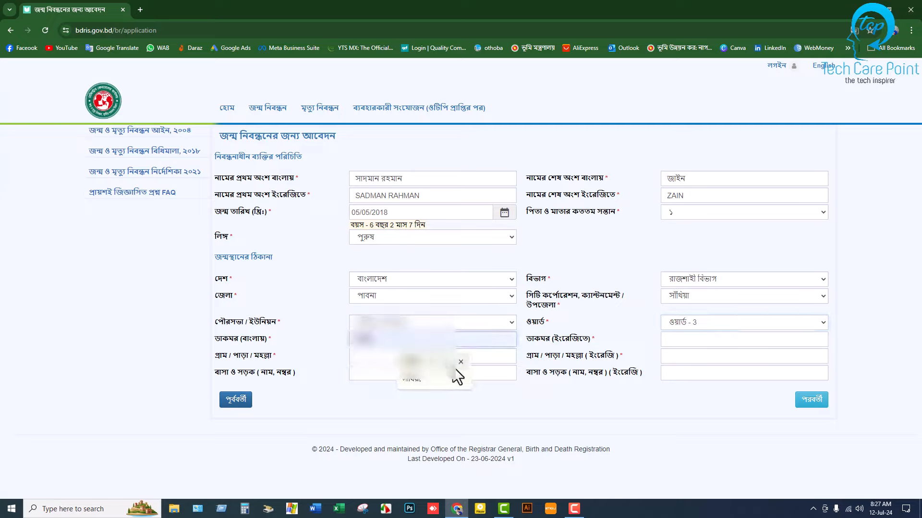
pyautogui.click(417, 367)
pyautogui.click(692, 342)
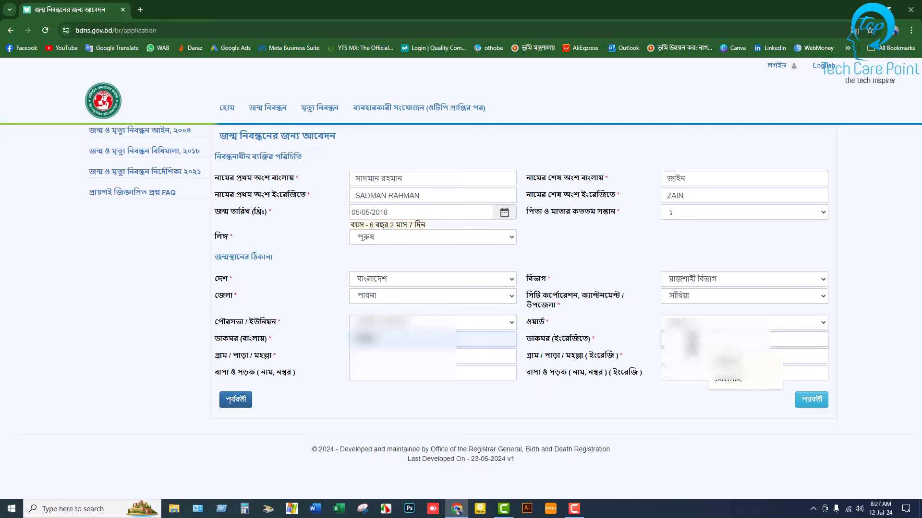
pyautogui.click(734, 382)
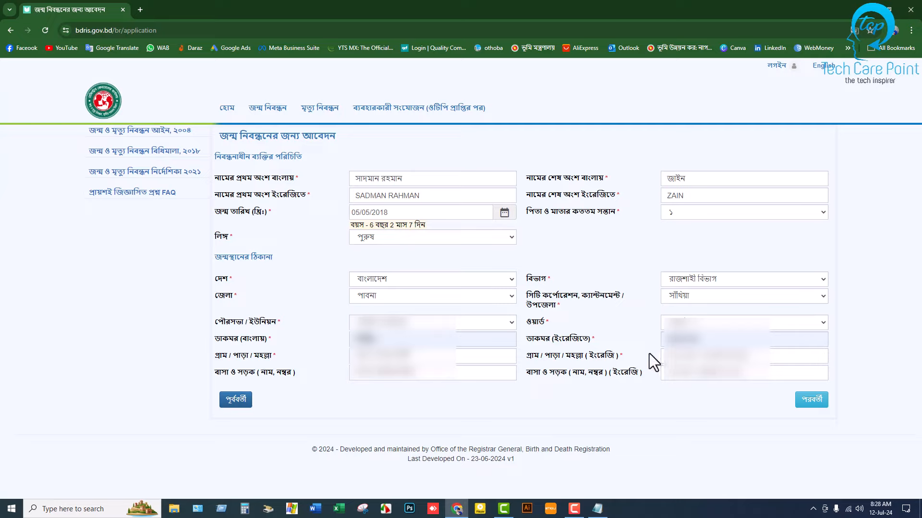
pyautogui.click(811, 401)
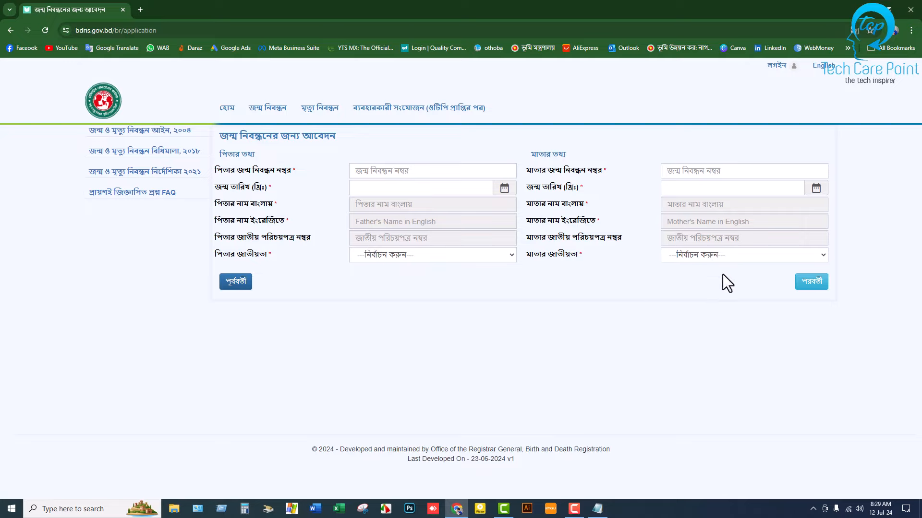
# - Set both the father's and mother's nationality to Bangladeshi (বাংলাদেশী)
pyautogui.click(432, 254)
pyautogui.click(384, 288)
pyautogui.click(735, 261)
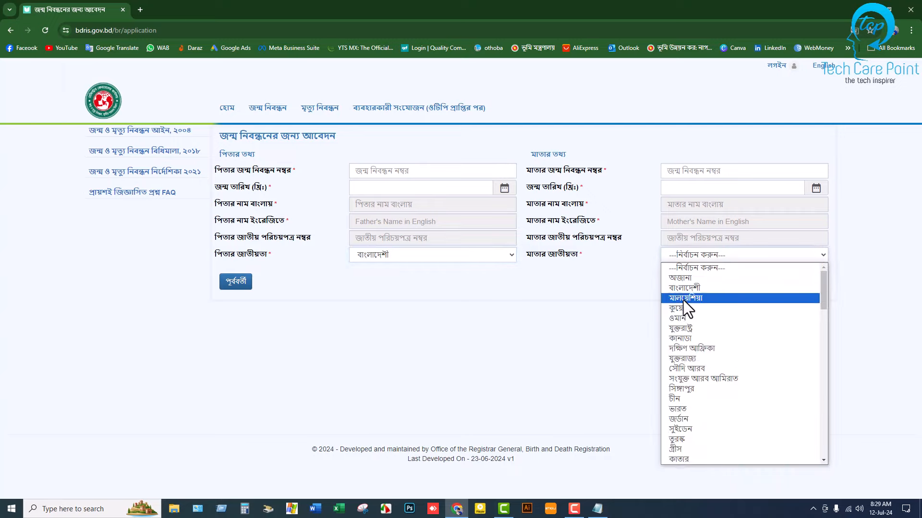
pyautogui.click(699, 287)
# - Enter the father's birth registration number, pick the parents' birth dates, and advance
pyautogui.click(390, 175)
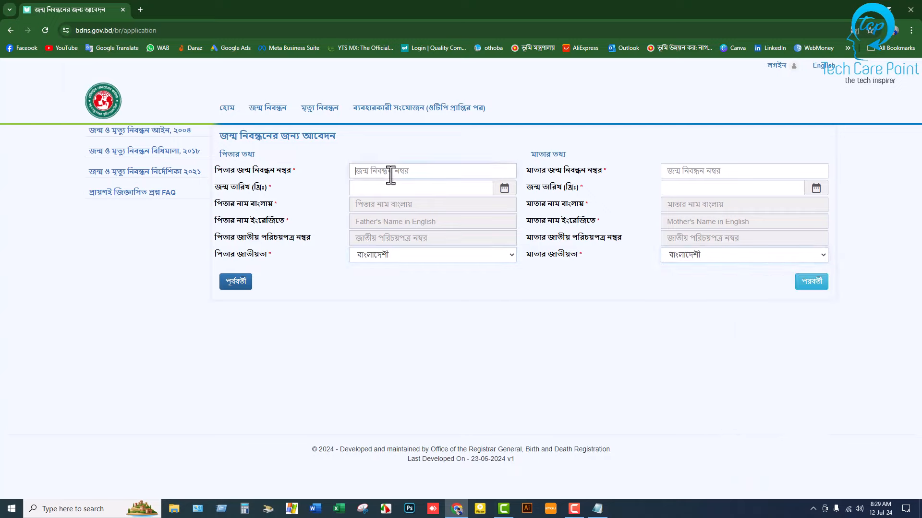
pyautogui.write('*****************')
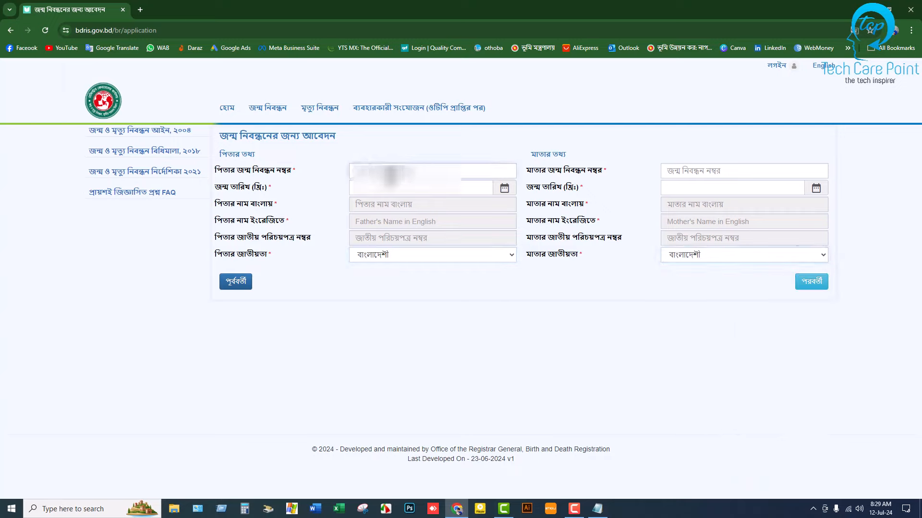
pyautogui.click(401, 188)
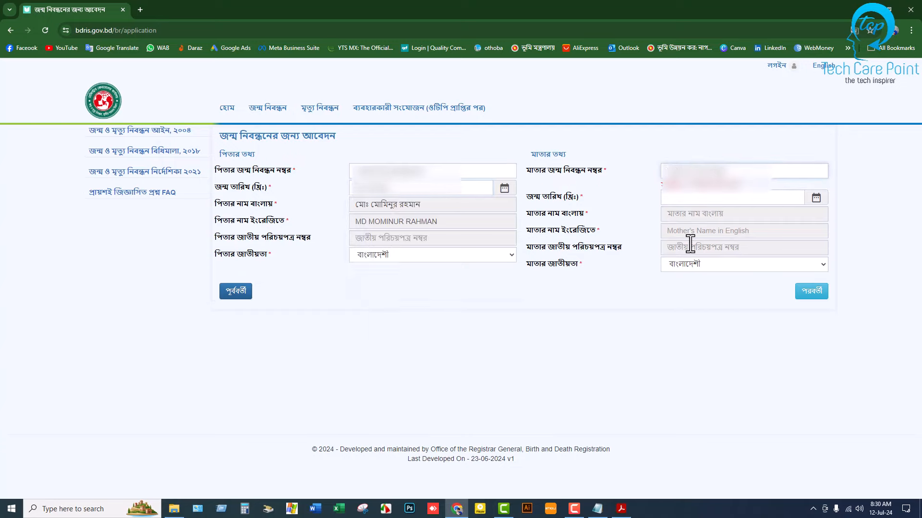
pyautogui.click(732, 187)
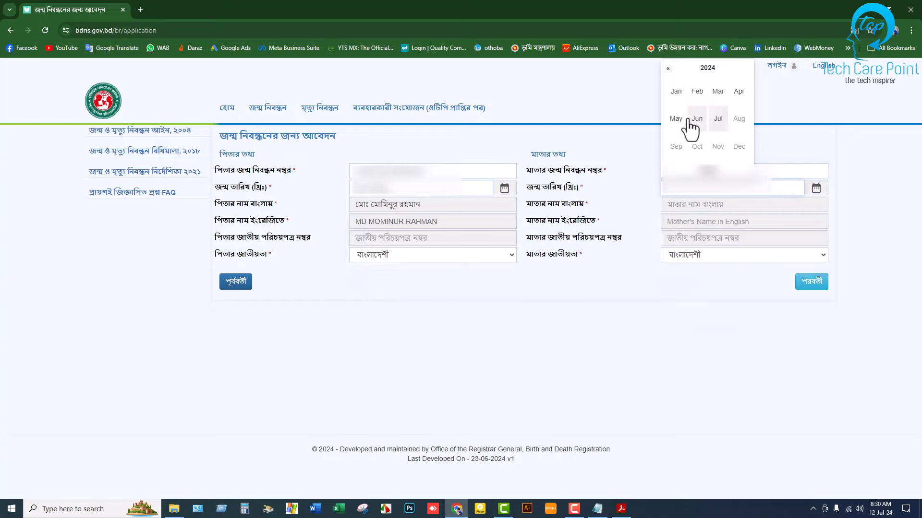
pyautogui.click(707, 68)
pyautogui.click(753, 265)
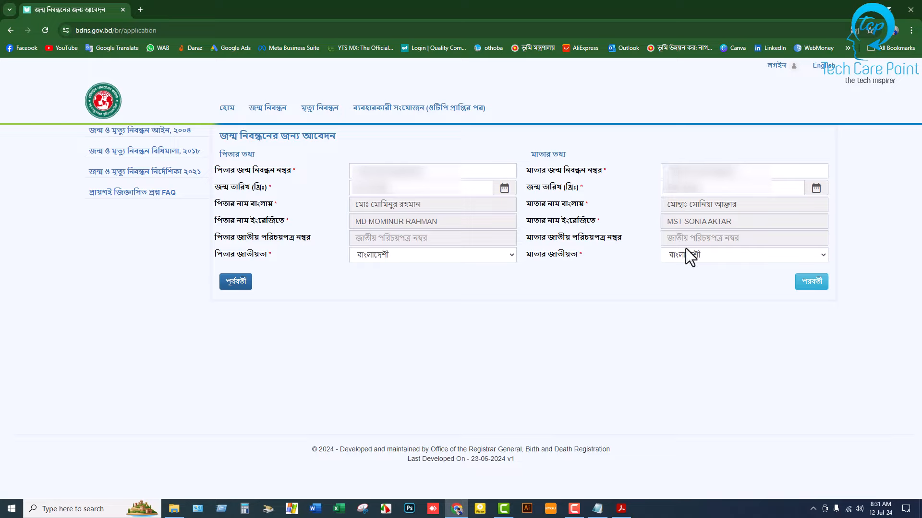
pyautogui.click(811, 283)
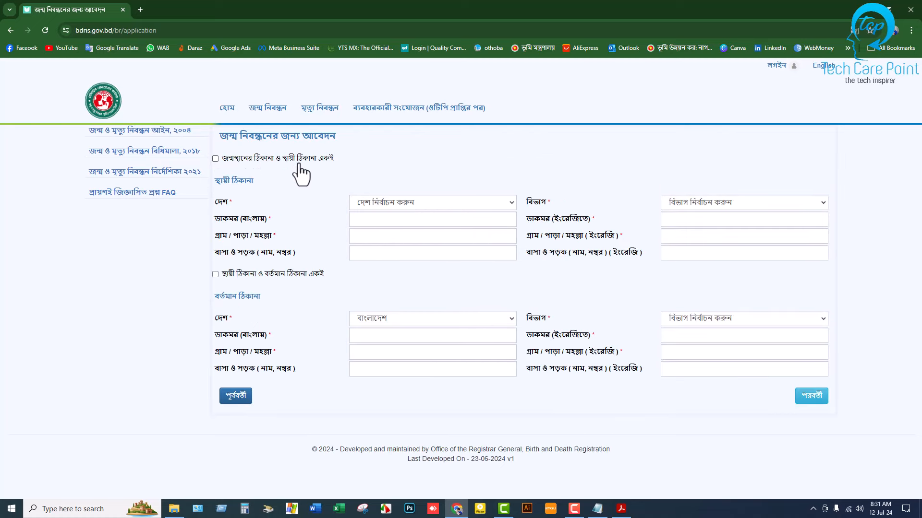
# - Copy birthplace to permanent address and permanent to present address, then continue
pyautogui.click(215, 159)
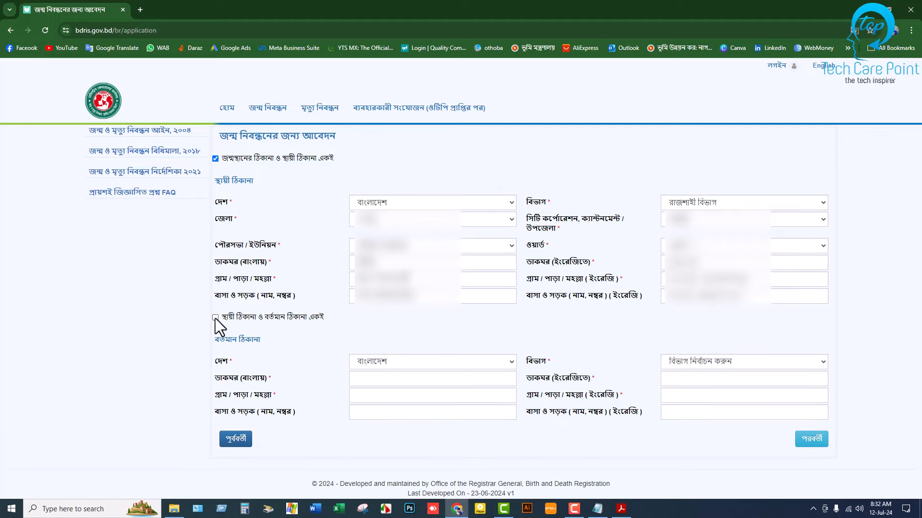
pyautogui.click(215, 317)
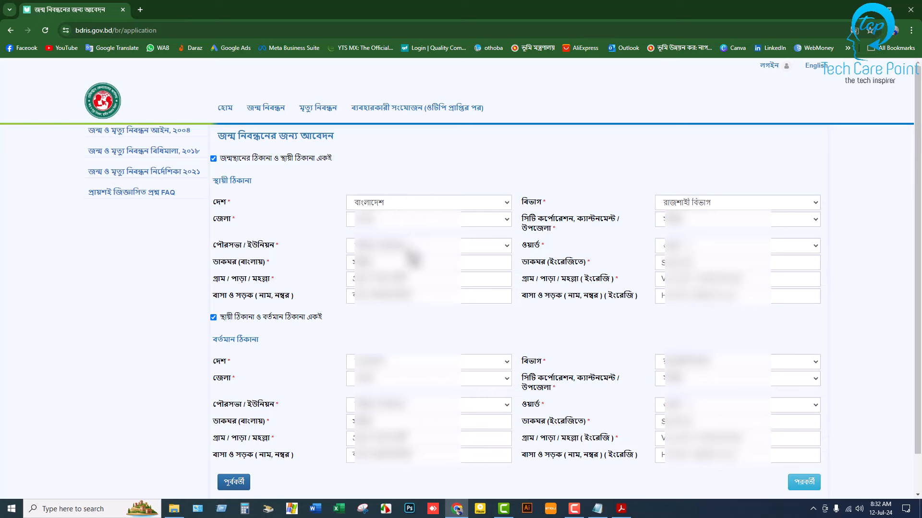
pyautogui.scroll(-2, 430, 321)
pyautogui.scroll(2, 436, 336)
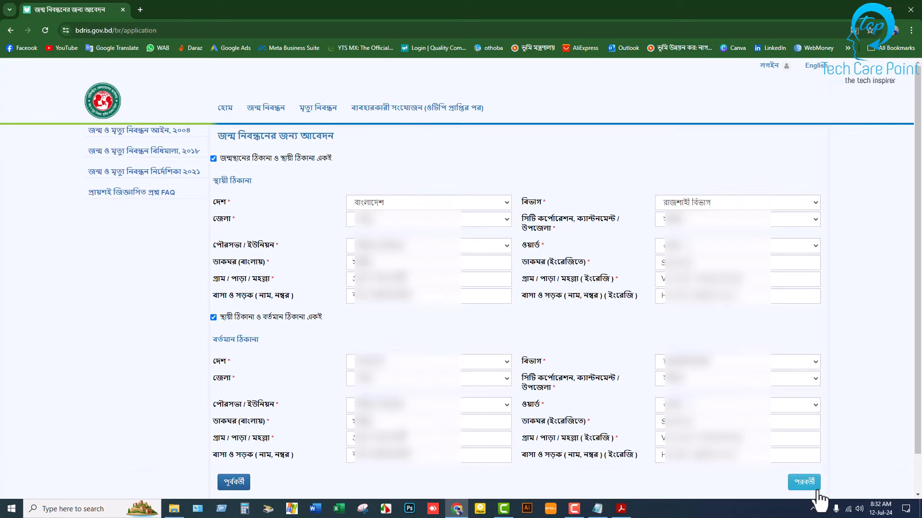
pyautogui.click(805, 481)
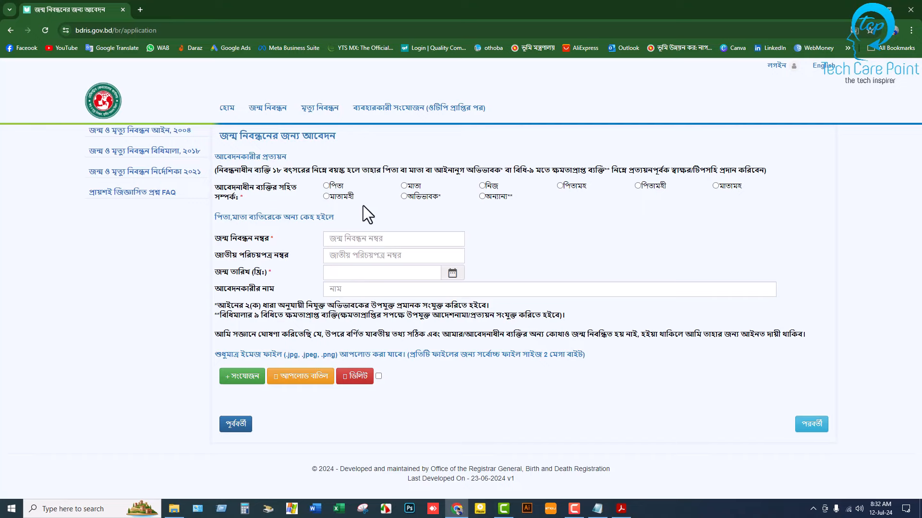
pyautogui.click(327, 186)
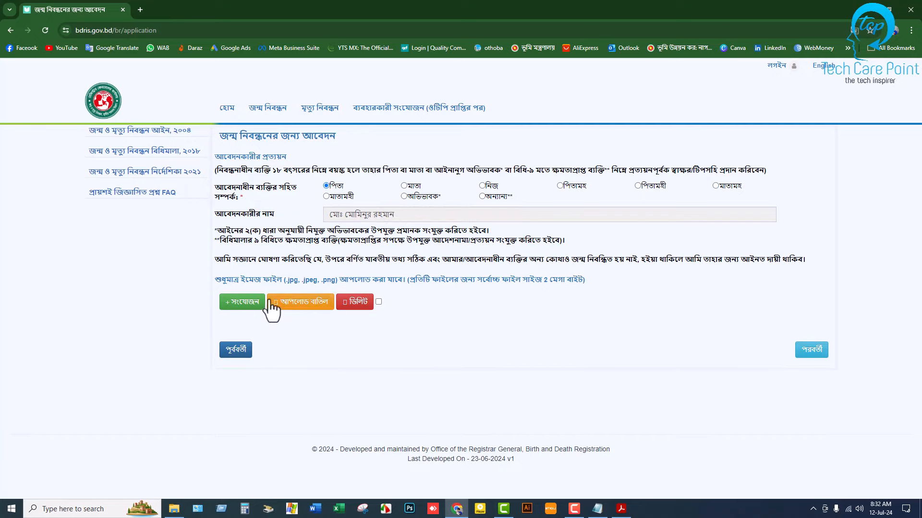
pyautogui.click(246, 305)
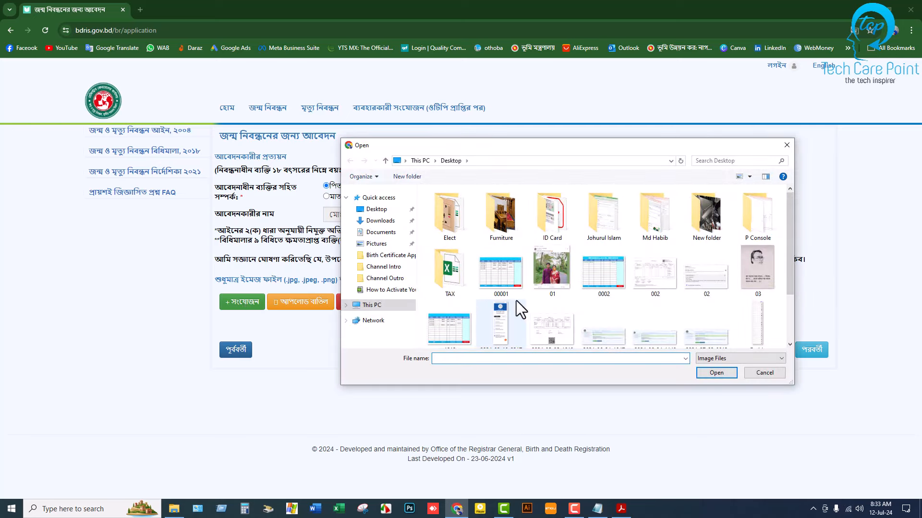
pyautogui.click(372, 305)
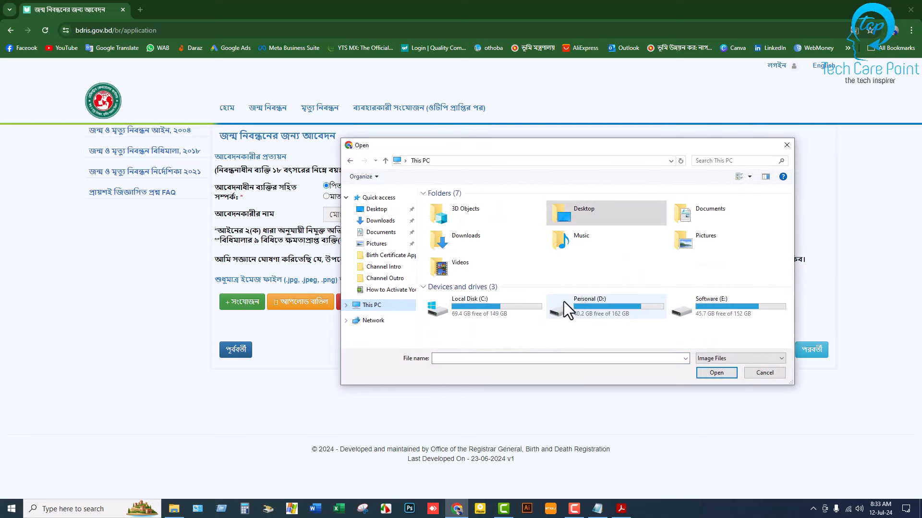
pyautogui.doubleClick(607, 311)
pyautogui.doubleClick(444, 315)
pyautogui.rightClick(502, 222)
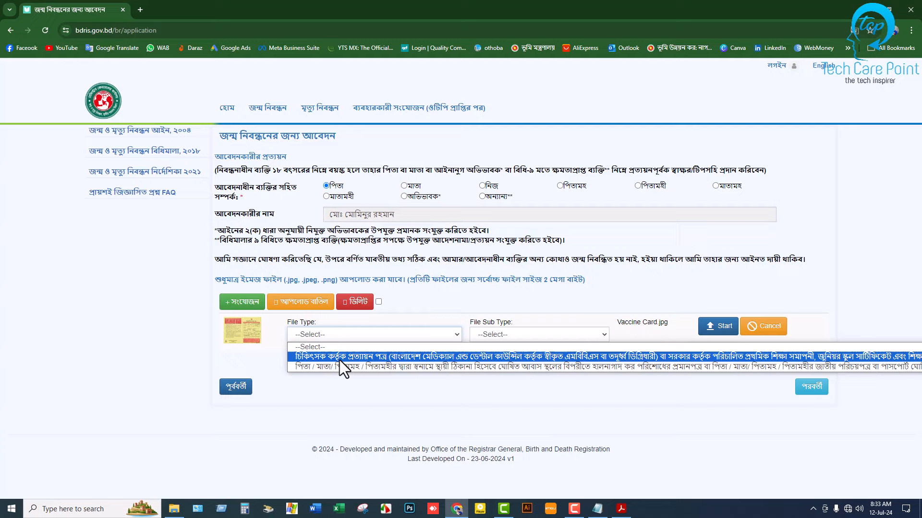
pyautogui.click(339, 361)
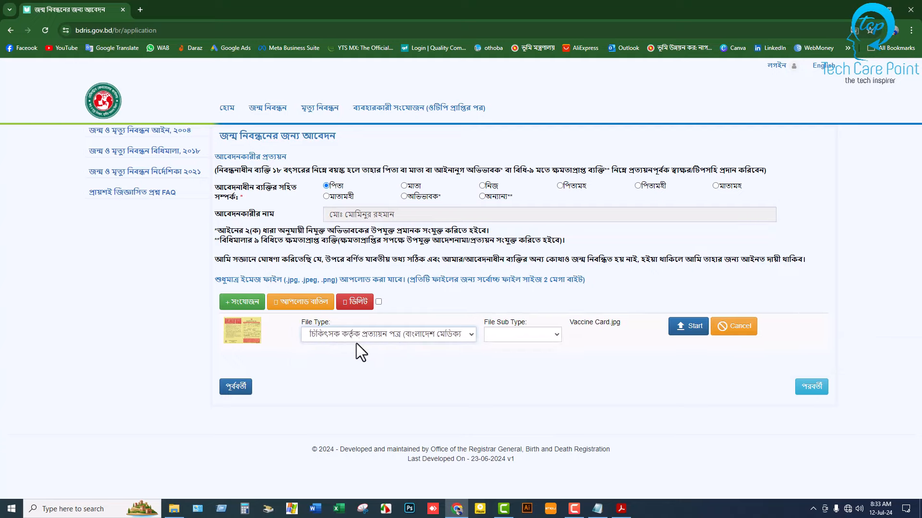
pyautogui.click(691, 336)
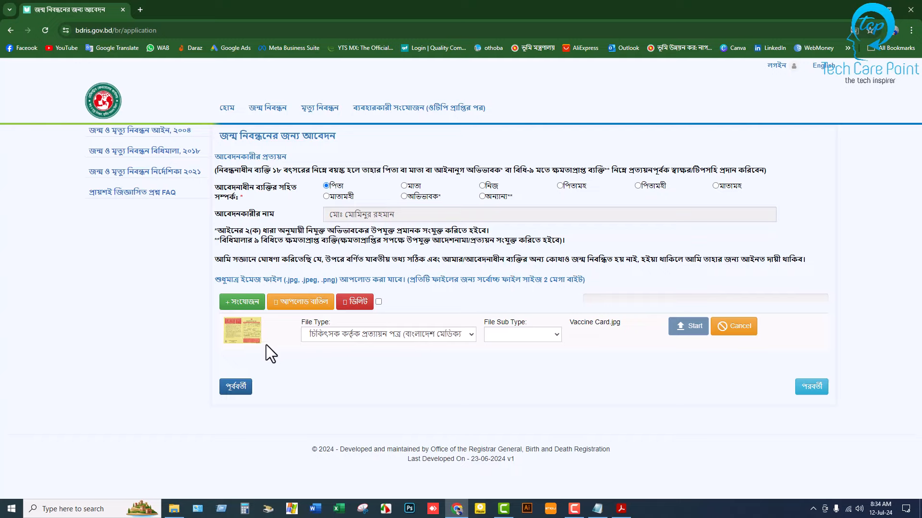
pyautogui.click(241, 302)
pyautogui.rightClick(508, 341)
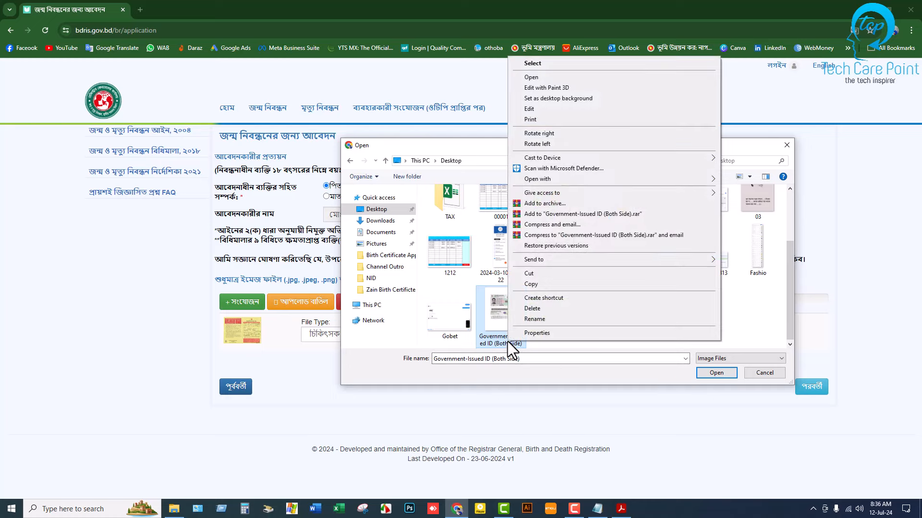
pyautogui.click(554, 332)
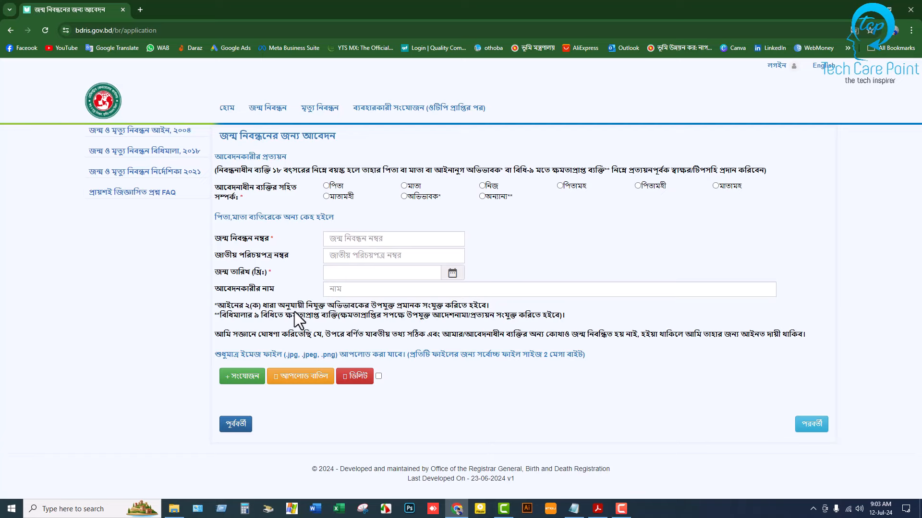
# - Upload Vaccine Card.jpg as the doctor's certificate attachment
pyautogui.click(243, 376)
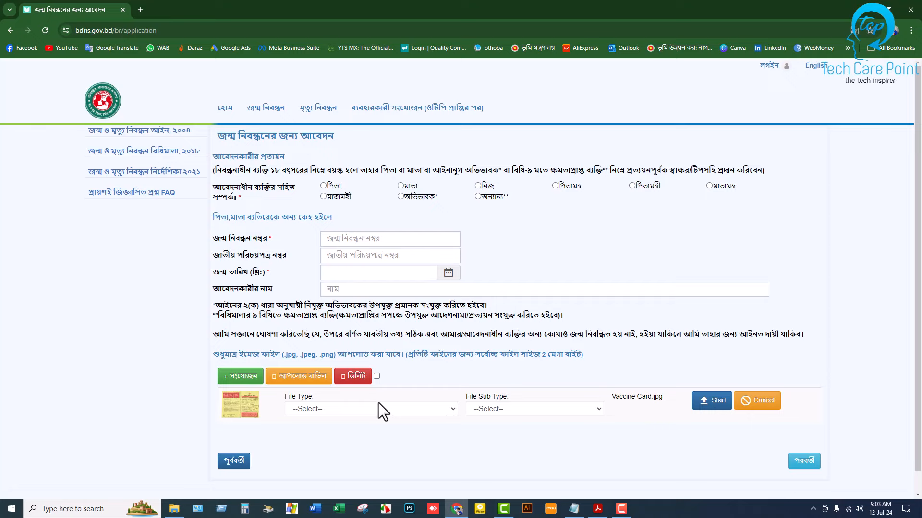
pyautogui.click(356, 408)
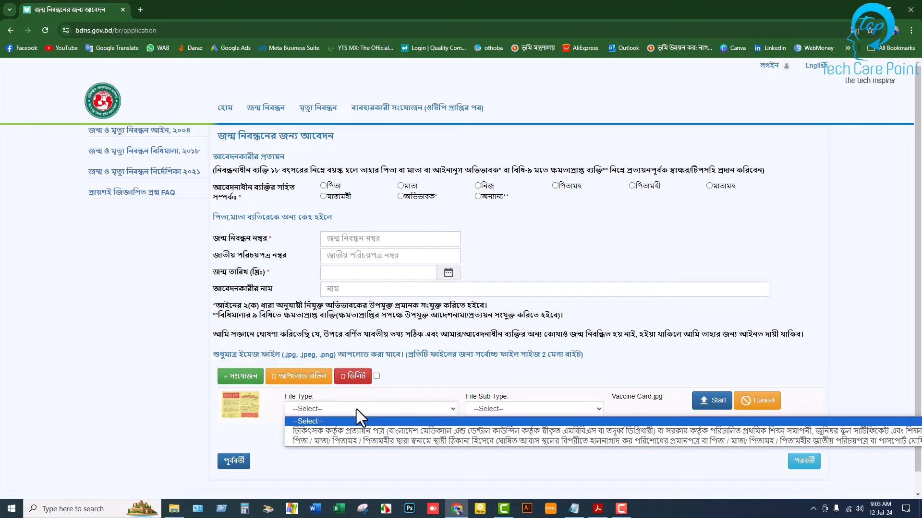
pyautogui.click(344, 432)
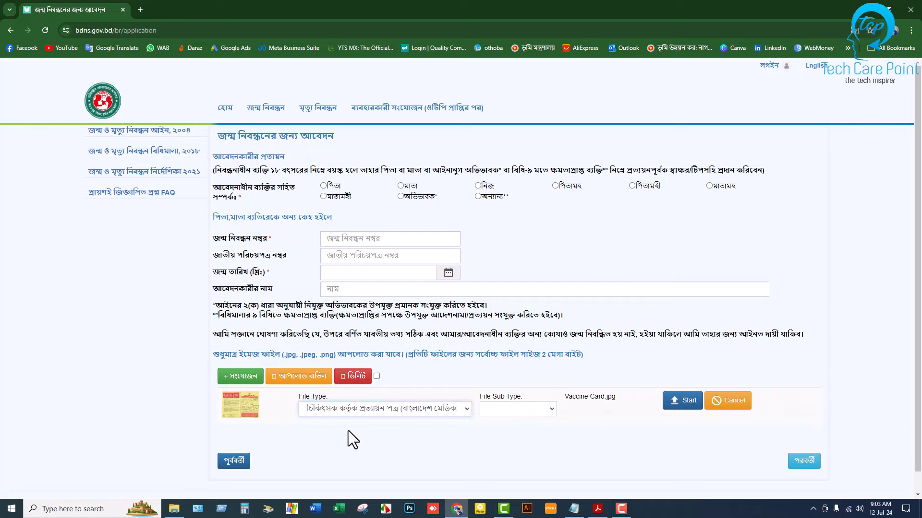
pyautogui.click(676, 408)
pyautogui.scroll(-1, 336, 365)
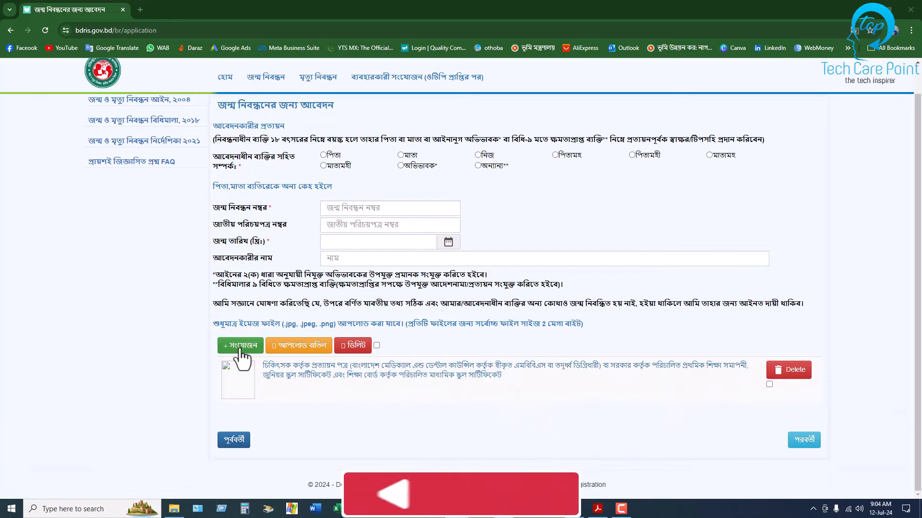
# - Upload the Government-Issued ID image as the parent's document and continue to review
pyautogui.click(240, 346)
pyautogui.click(376, 209)
pyautogui.doubleClick(499, 316)
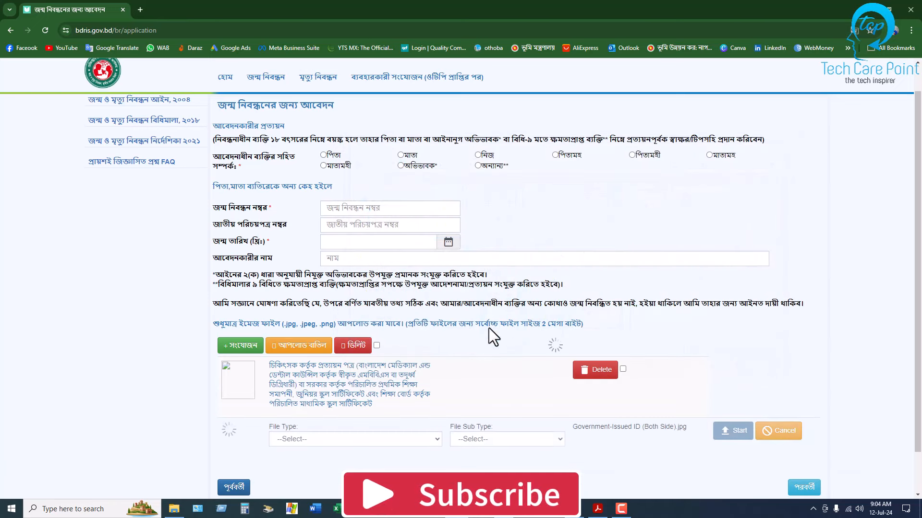
pyautogui.click(308, 438)
pyautogui.click(331, 469)
pyautogui.click(715, 432)
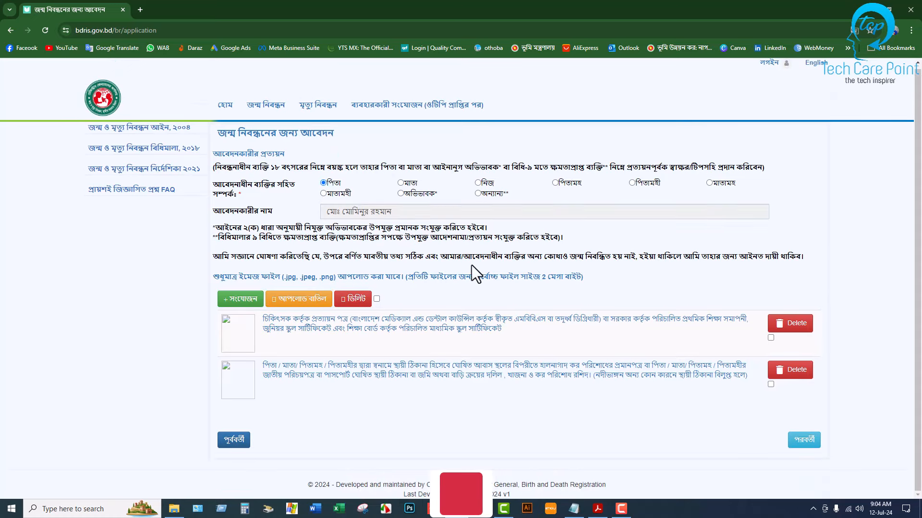
pyautogui.click(802, 442)
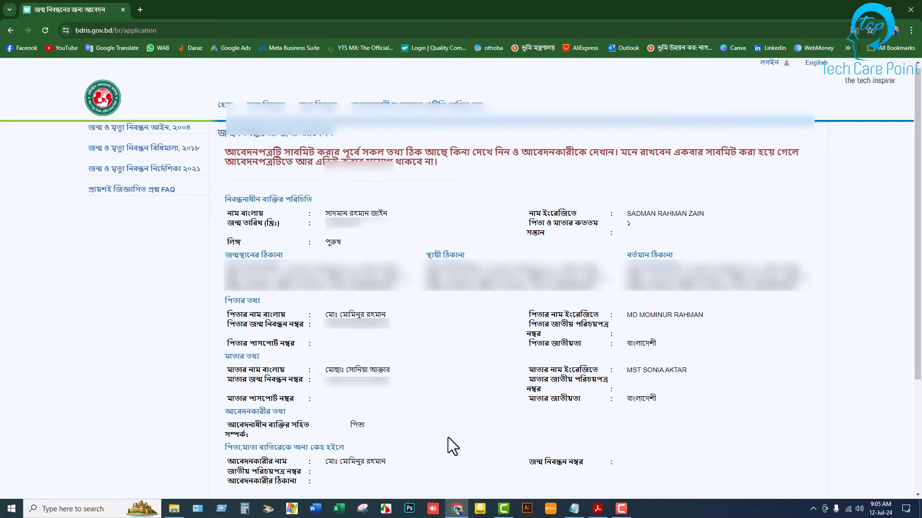
# - Fill in the contact e-mail from the saved suggestion and enter the contact phone number
pyautogui.scroll(-3, 448, 437)
pyautogui.click(375, 373)
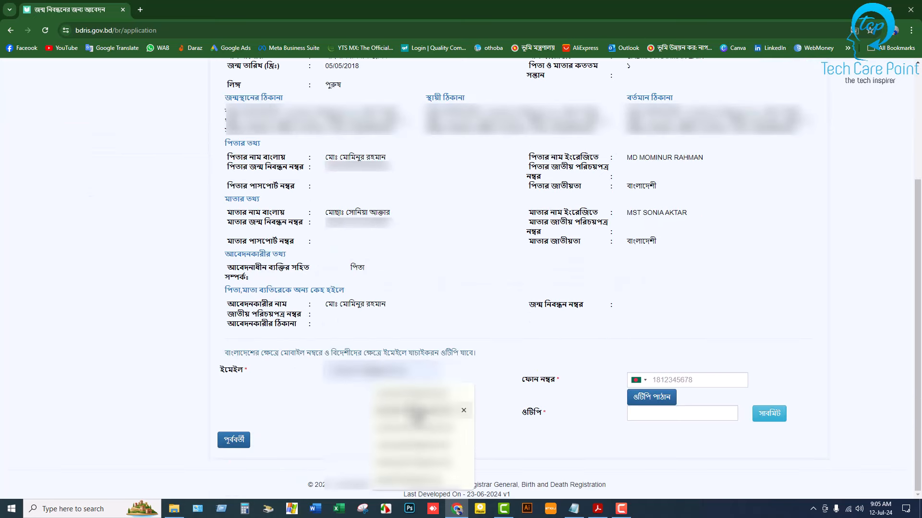
pyautogui.click(416, 413)
pyautogui.click(681, 380)
# - Send a one-time code to the phone, enter the received code, and submit the application
pyautogui.click(672, 398)
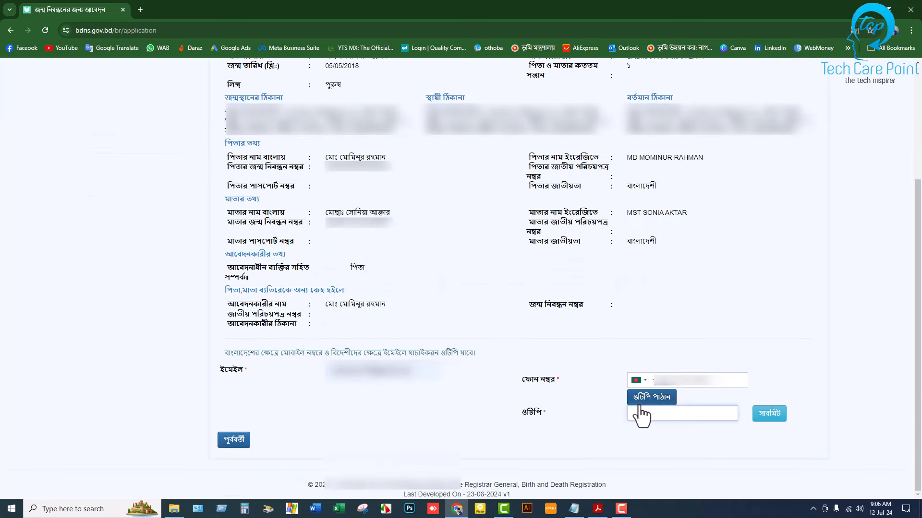
pyautogui.click(654, 399)
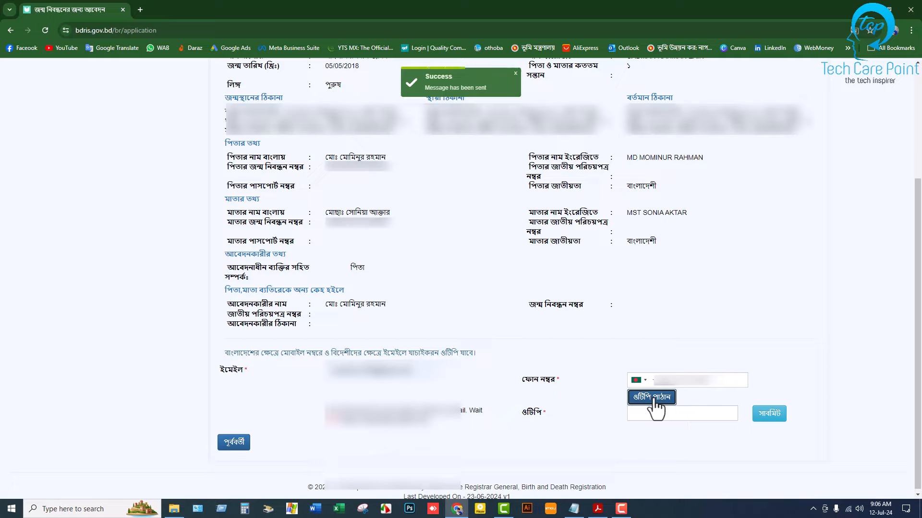
pyautogui.click(658, 414)
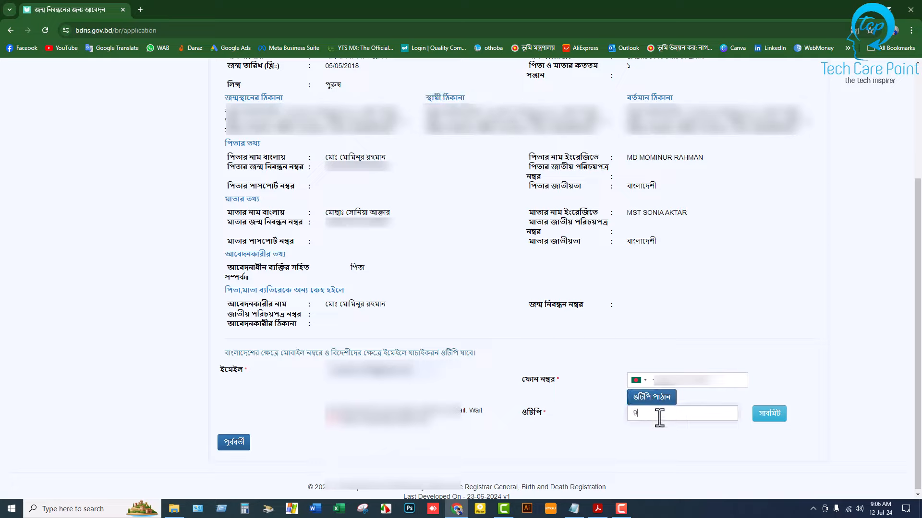
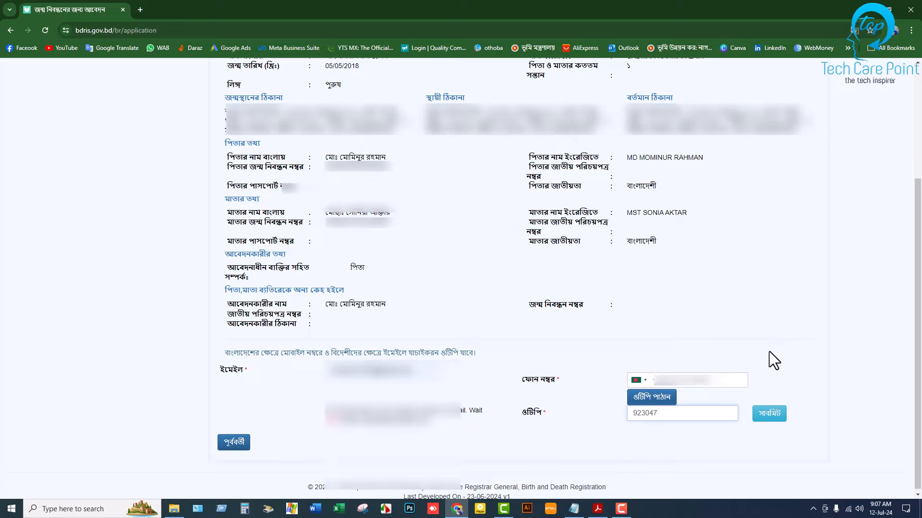
pyautogui.click(770, 416)
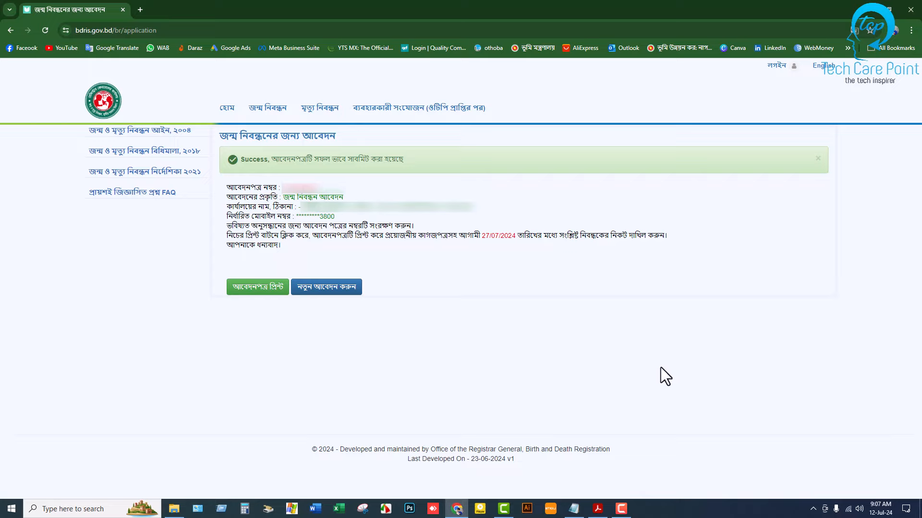
# - Capture the browser window in FastStone, crop it to the 997 x 446 success confirmation, and save it
pyautogui.click(385, 509)
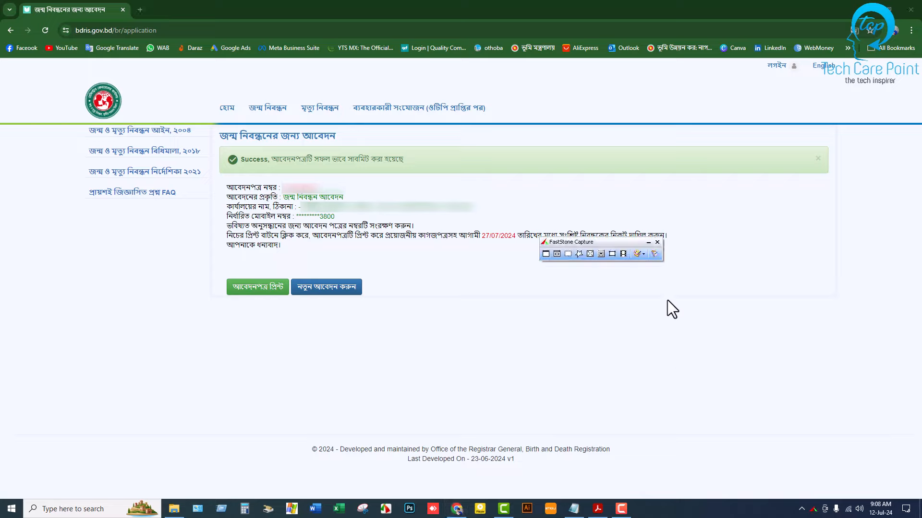
pyautogui.click(546, 255)
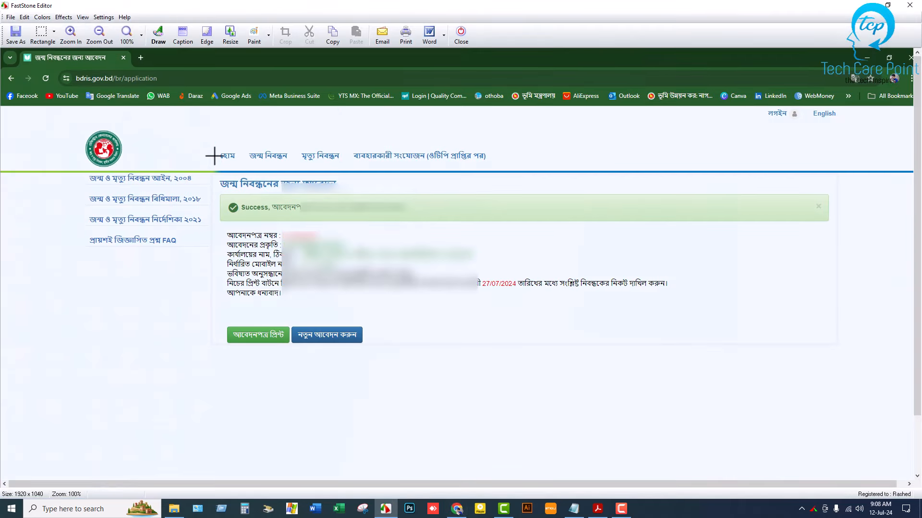
pyautogui.moveTo(206, 143); pyautogui.dragTo(684, 357)
pyautogui.click(279, 36)
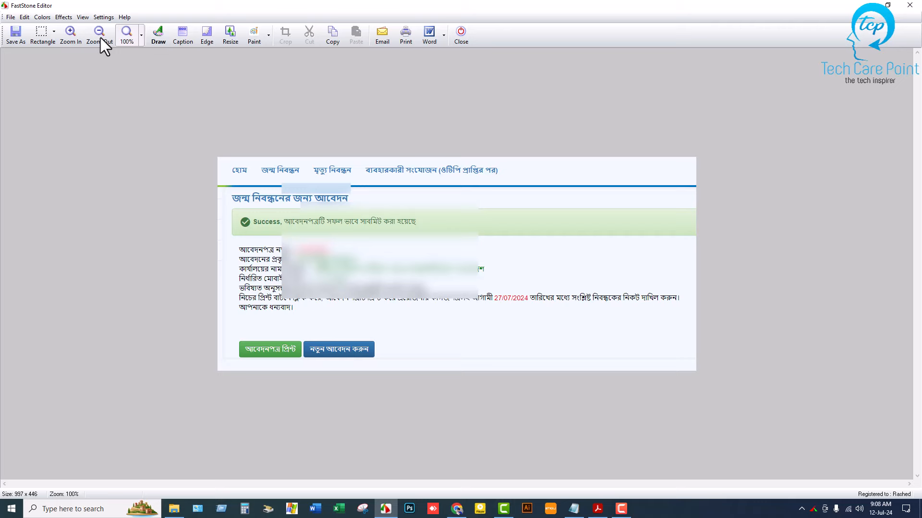
pyautogui.click(21, 32)
pyautogui.click(571, 328)
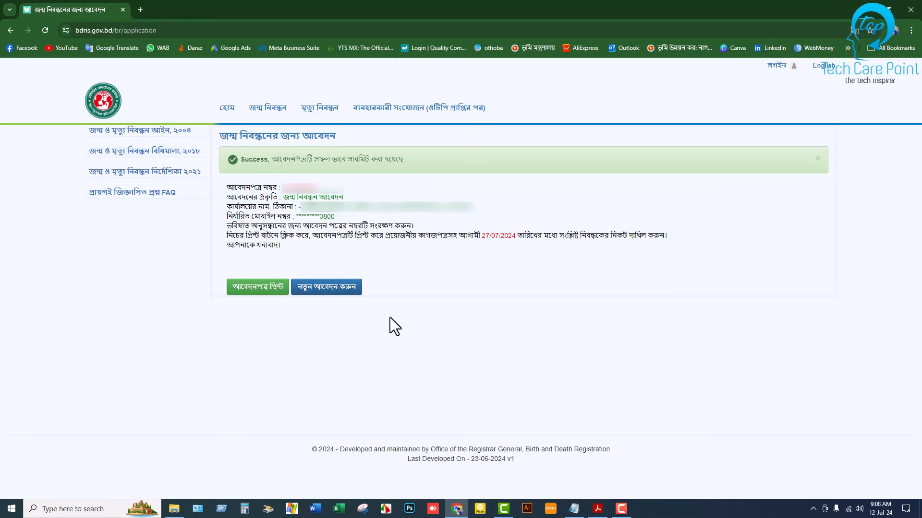
# - Try printing the submitted form, then copy the new application number and show the জন্ম নিবন্ধন menu
pyautogui.click(260, 291)
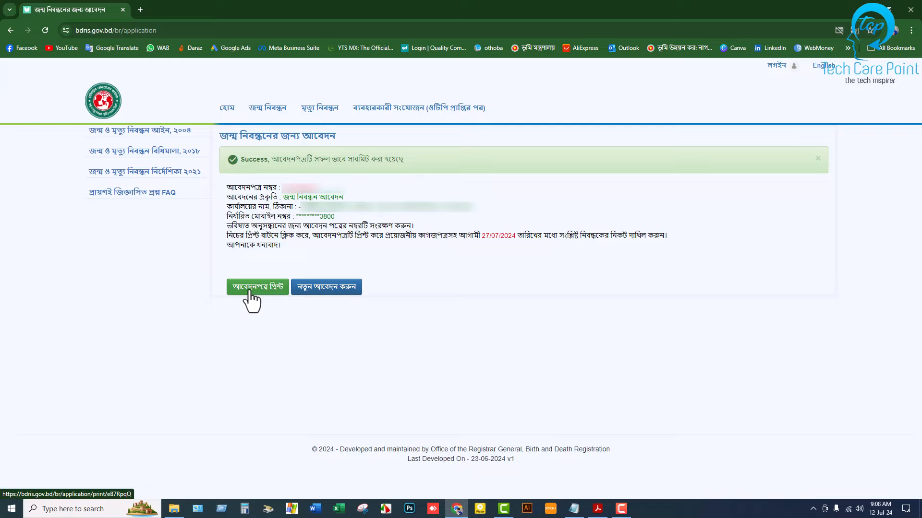
pyautogui.moveTo(284, 189); pyautogui.dragTo(320, 191)
pyautogui.rightClick(299, 188)
pyautogui.click(313, 199)
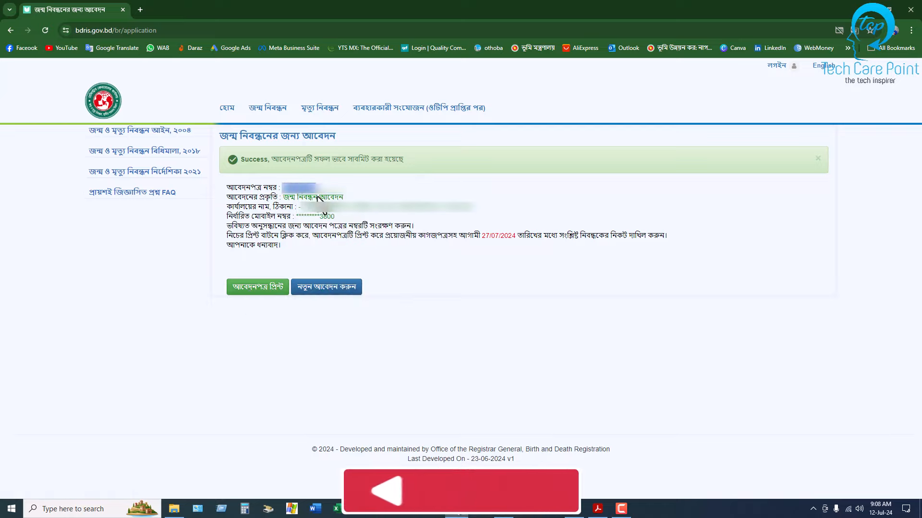
pyautogui.moveTo(313, 110)
pyautogui.moveTo(259, 108)
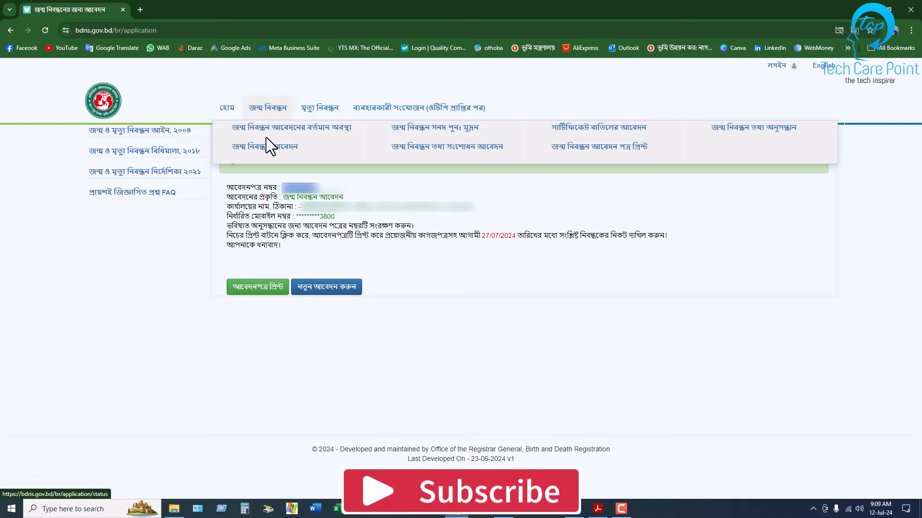
pyautogui.click(573, 158)
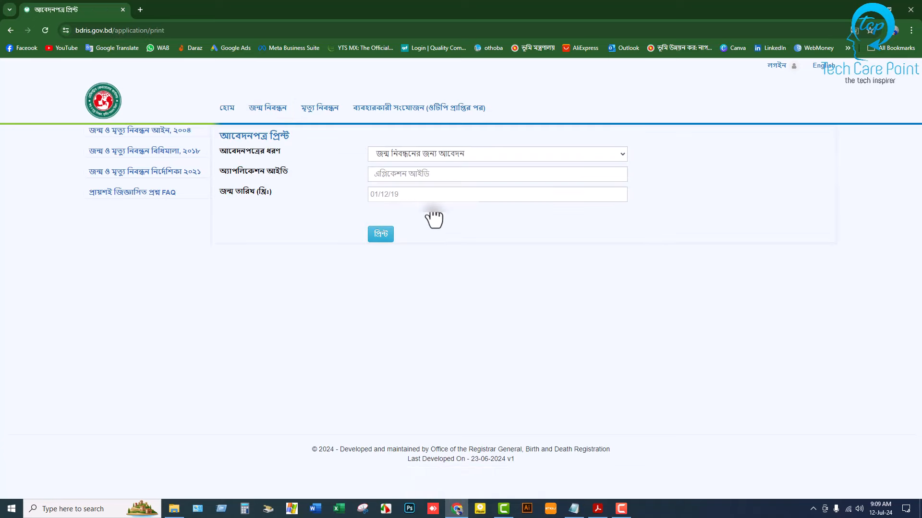
pyautogui.click(393, 153)
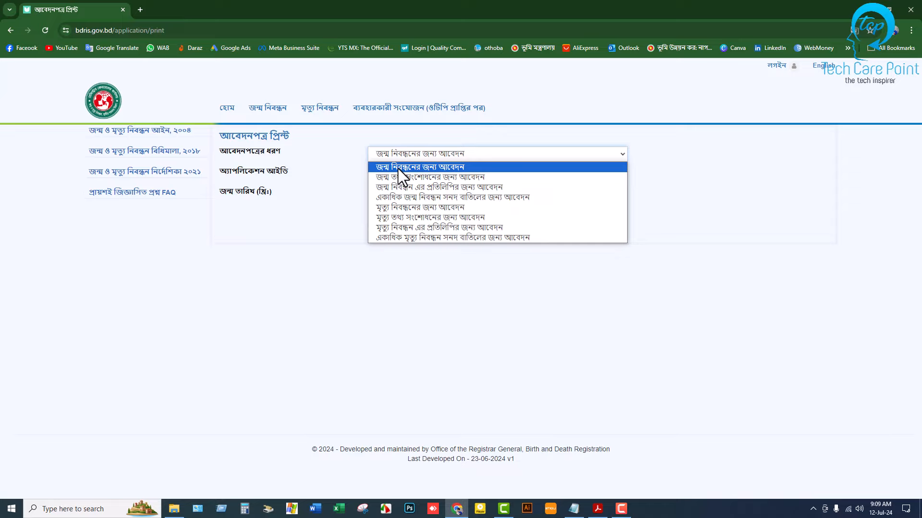
pyautogui.click(399, 168)
pyautogui.click(382, 175)
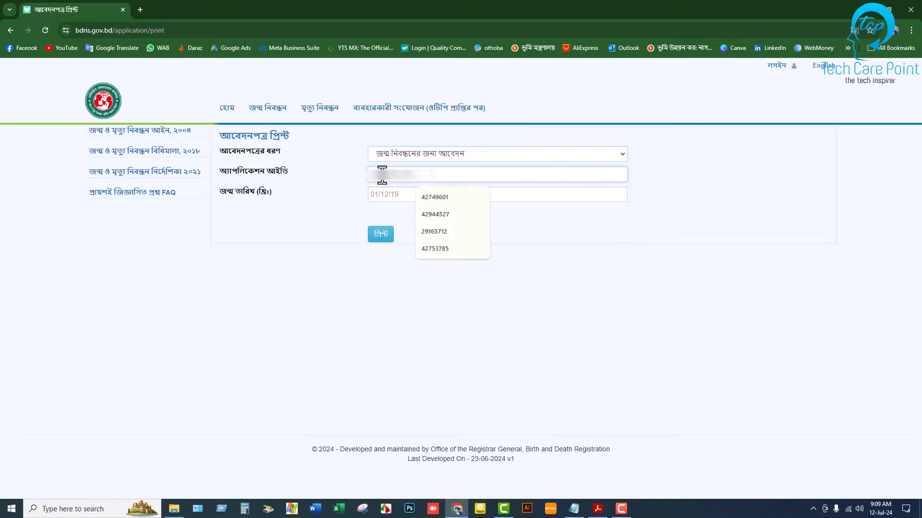
pyautogui.click(385, 194)
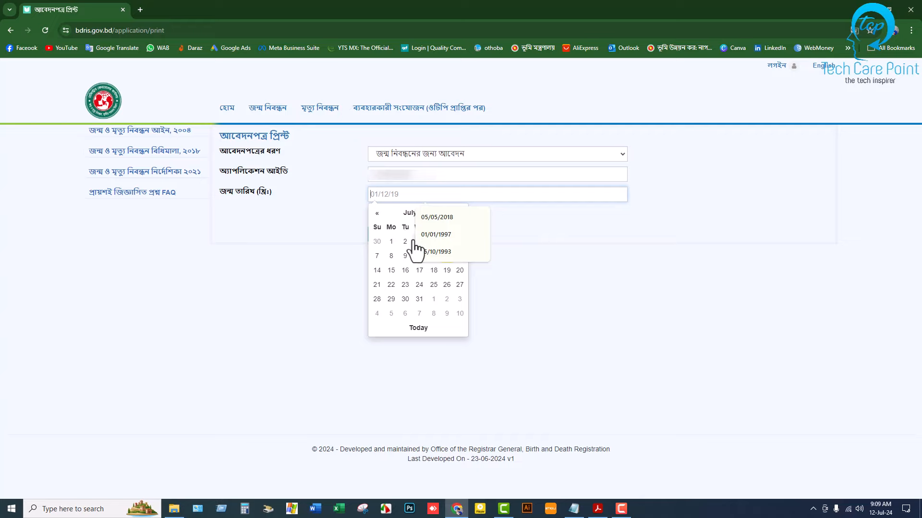
pyautogui.click(436, 217)
pyautogui.click(478, 273)
pyautogui.click(380, 235)
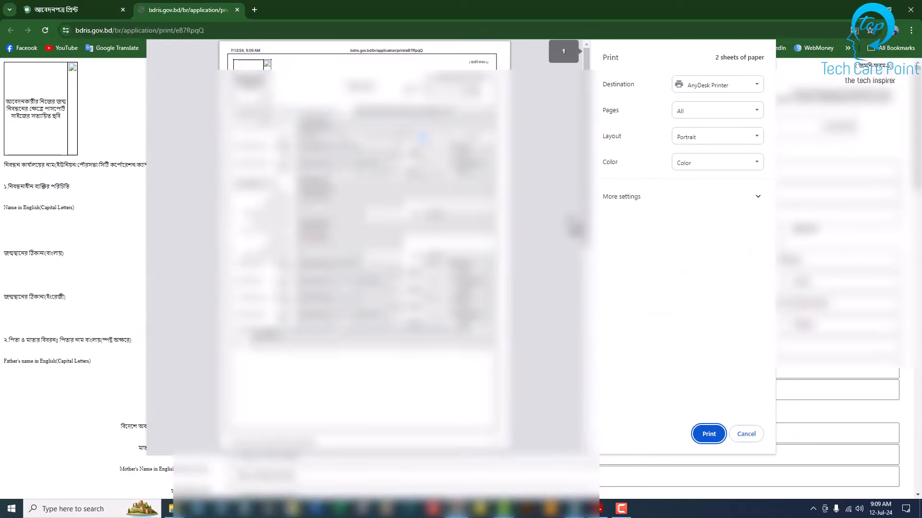
# - Save all pages of the application form as an A4 PDF to the Desktop
pyautogui.scroll(-9, 417, 259)
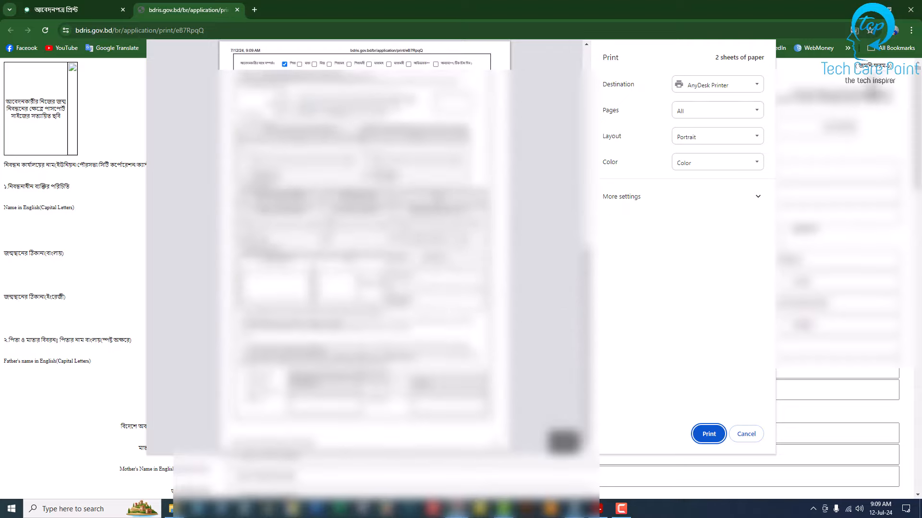
pyautogui.click(707, 88)
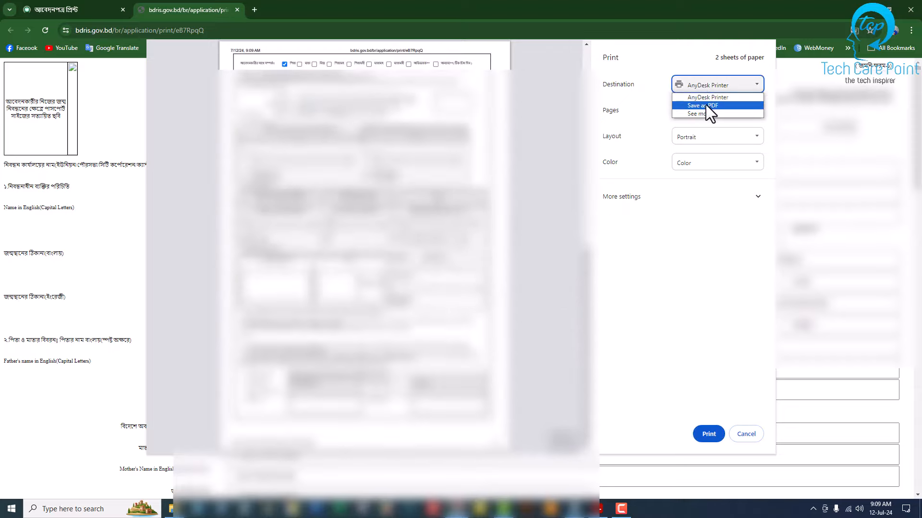
pyautogui.click(706, 105)
pyautogui.click(705, 112)
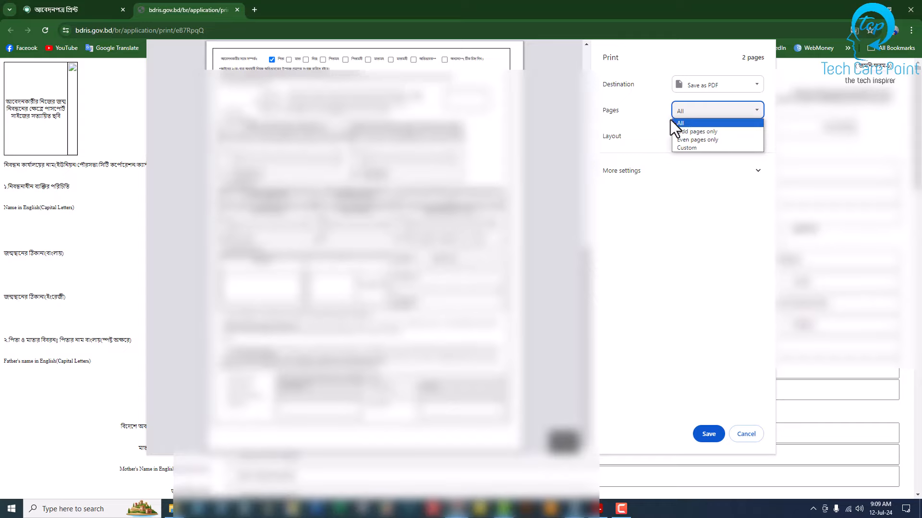
pyautogui.click(680, 123)
pyautogui.click(686, 170)
pyautogui.click(698, 209)
pyautogui.click(688, 274)
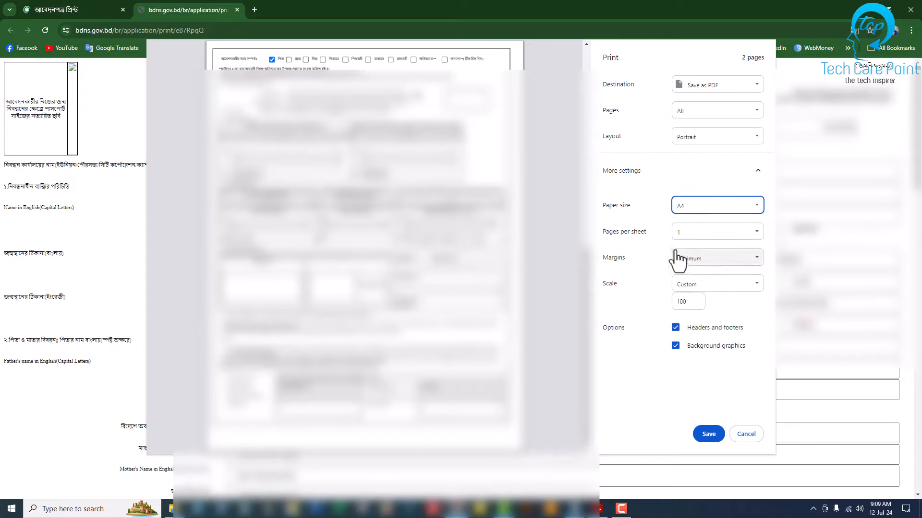
pyautogui.click(708, 435)
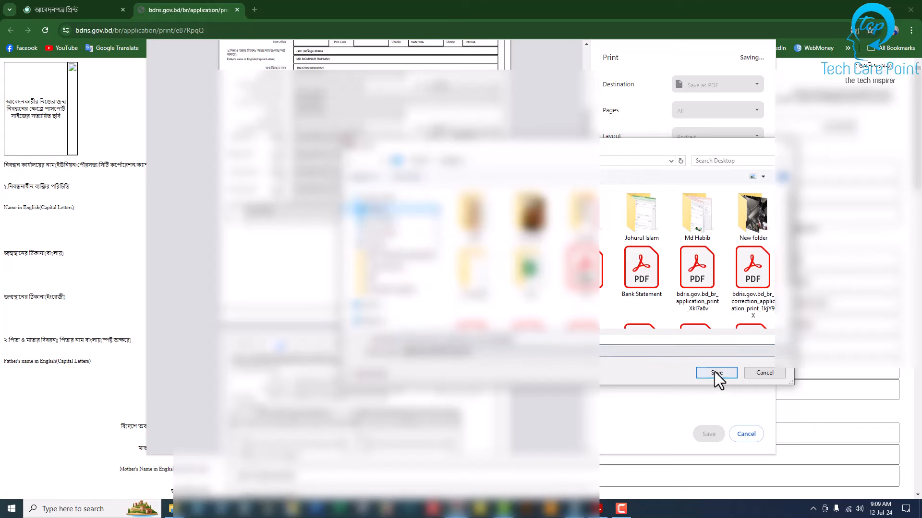
pyautogui.click(716, 373)
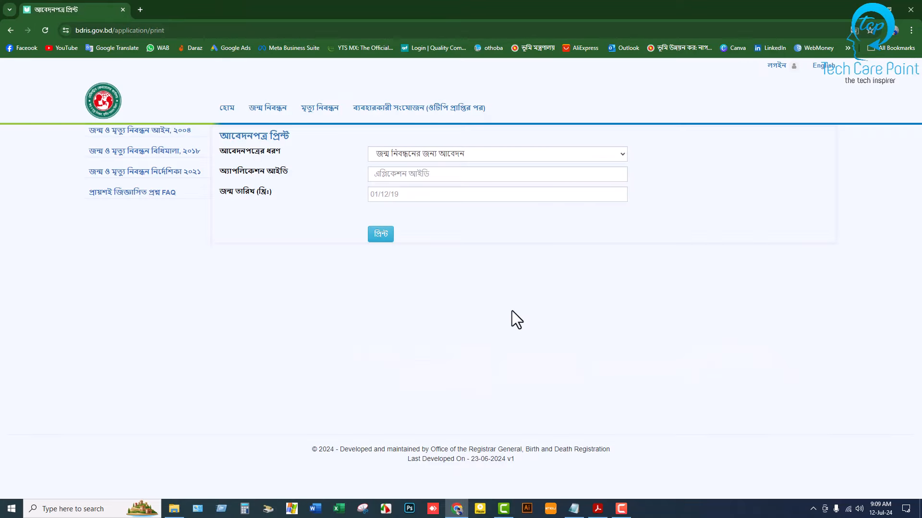